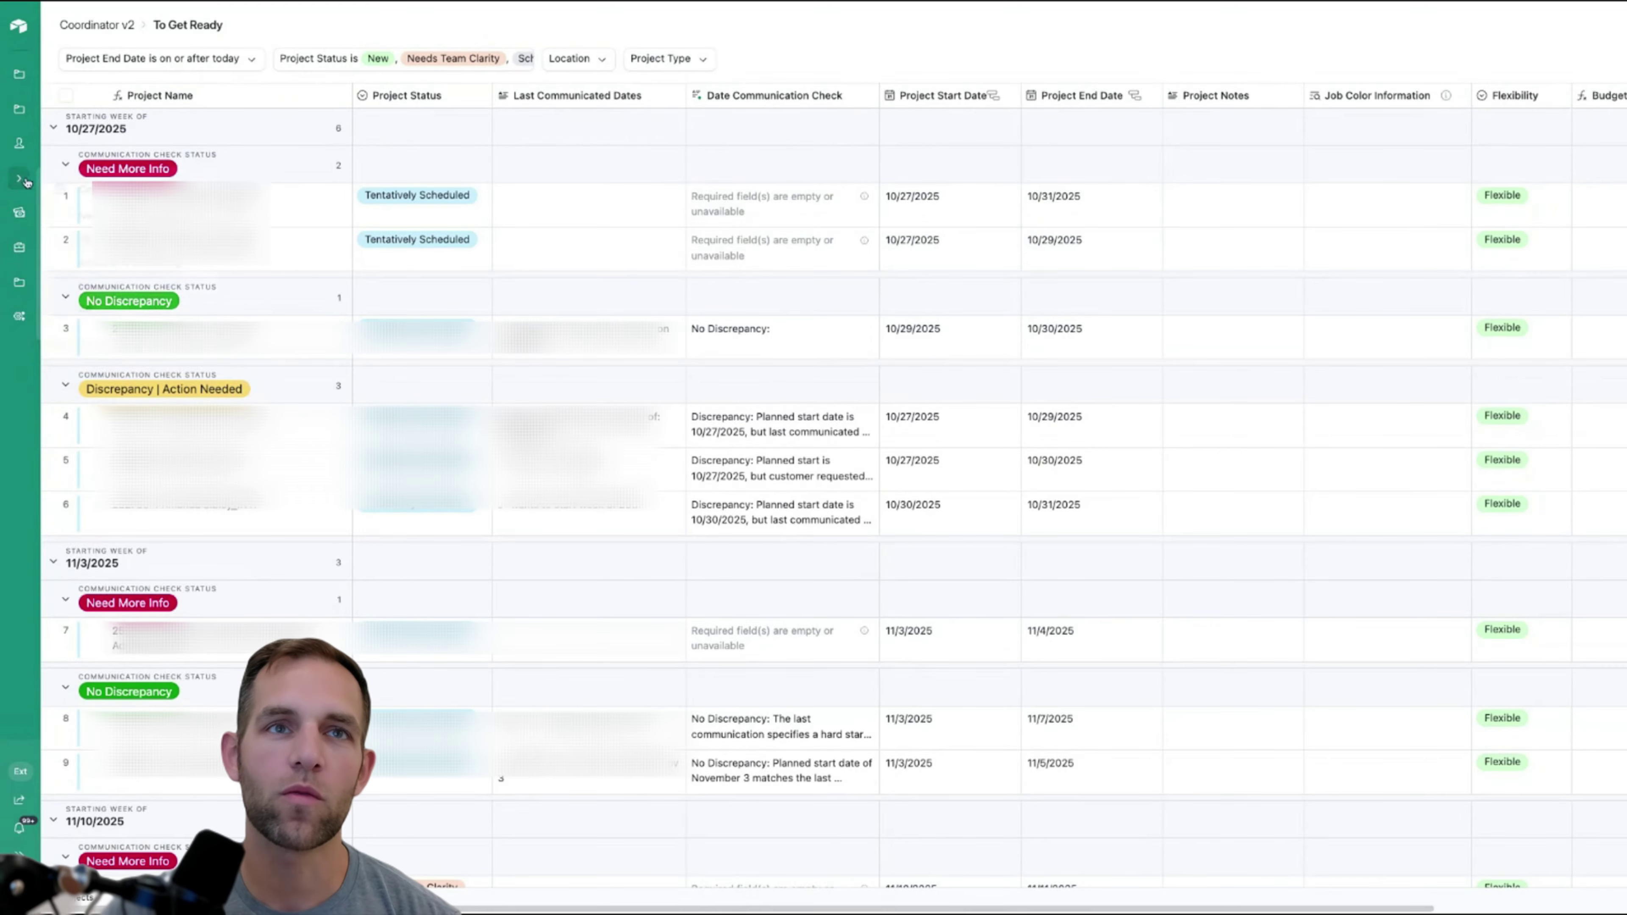
Enter "Sales - End of September" as the last communicated dates for the first Need More Info project in the 10/27/2025 week.
mouse_move(21, 181)
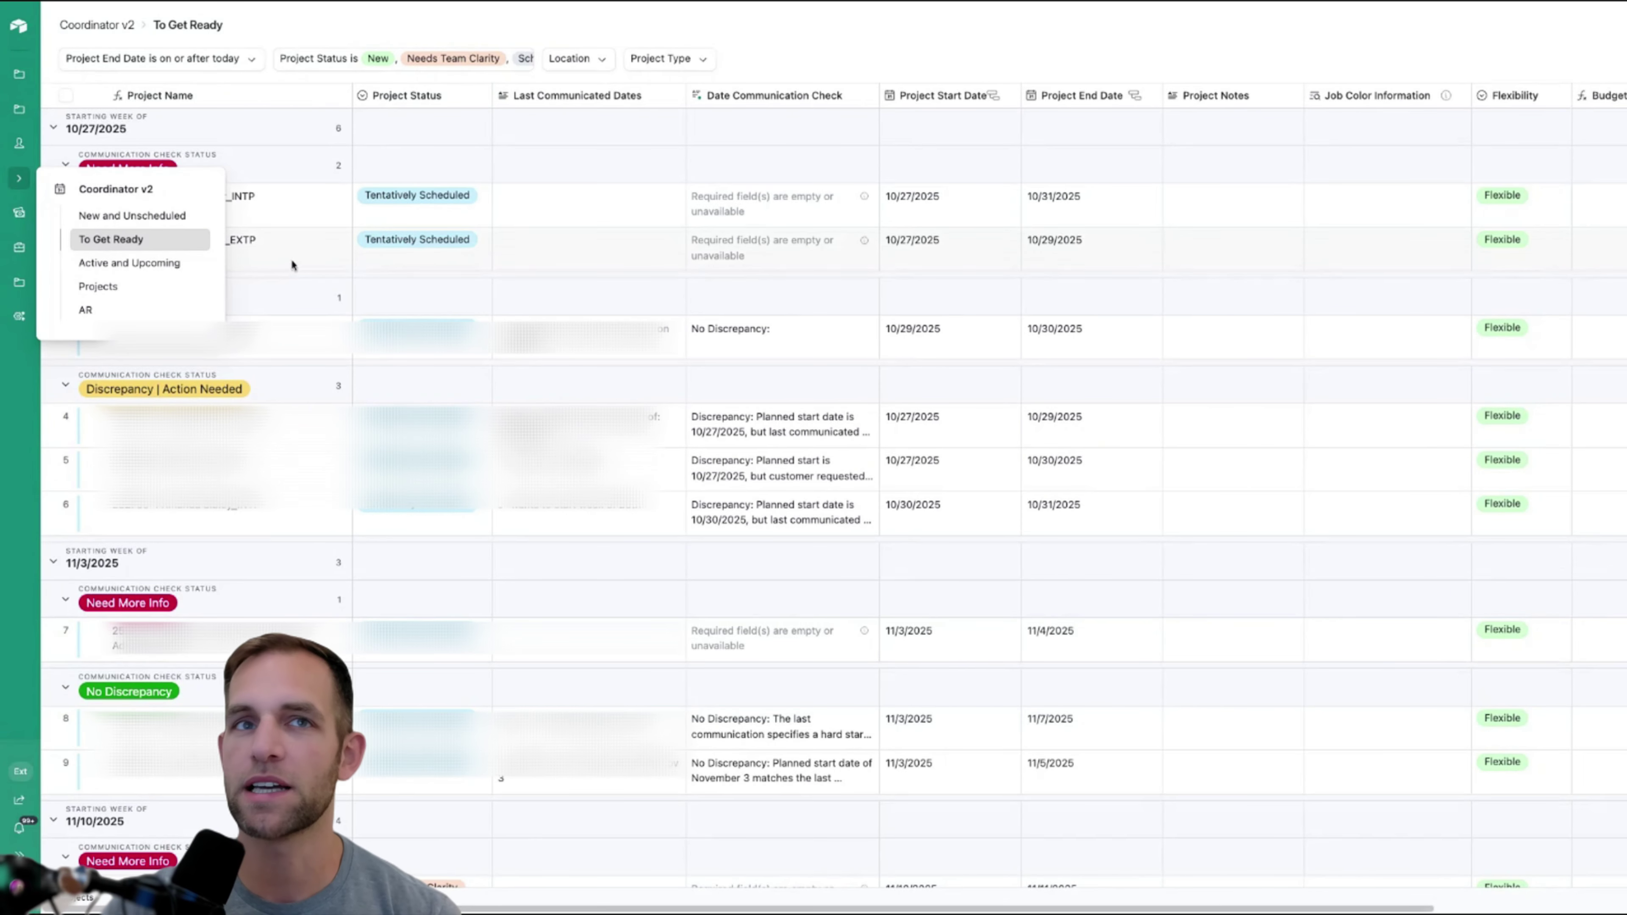
left_click(617, 256)
left_click(978, 214)
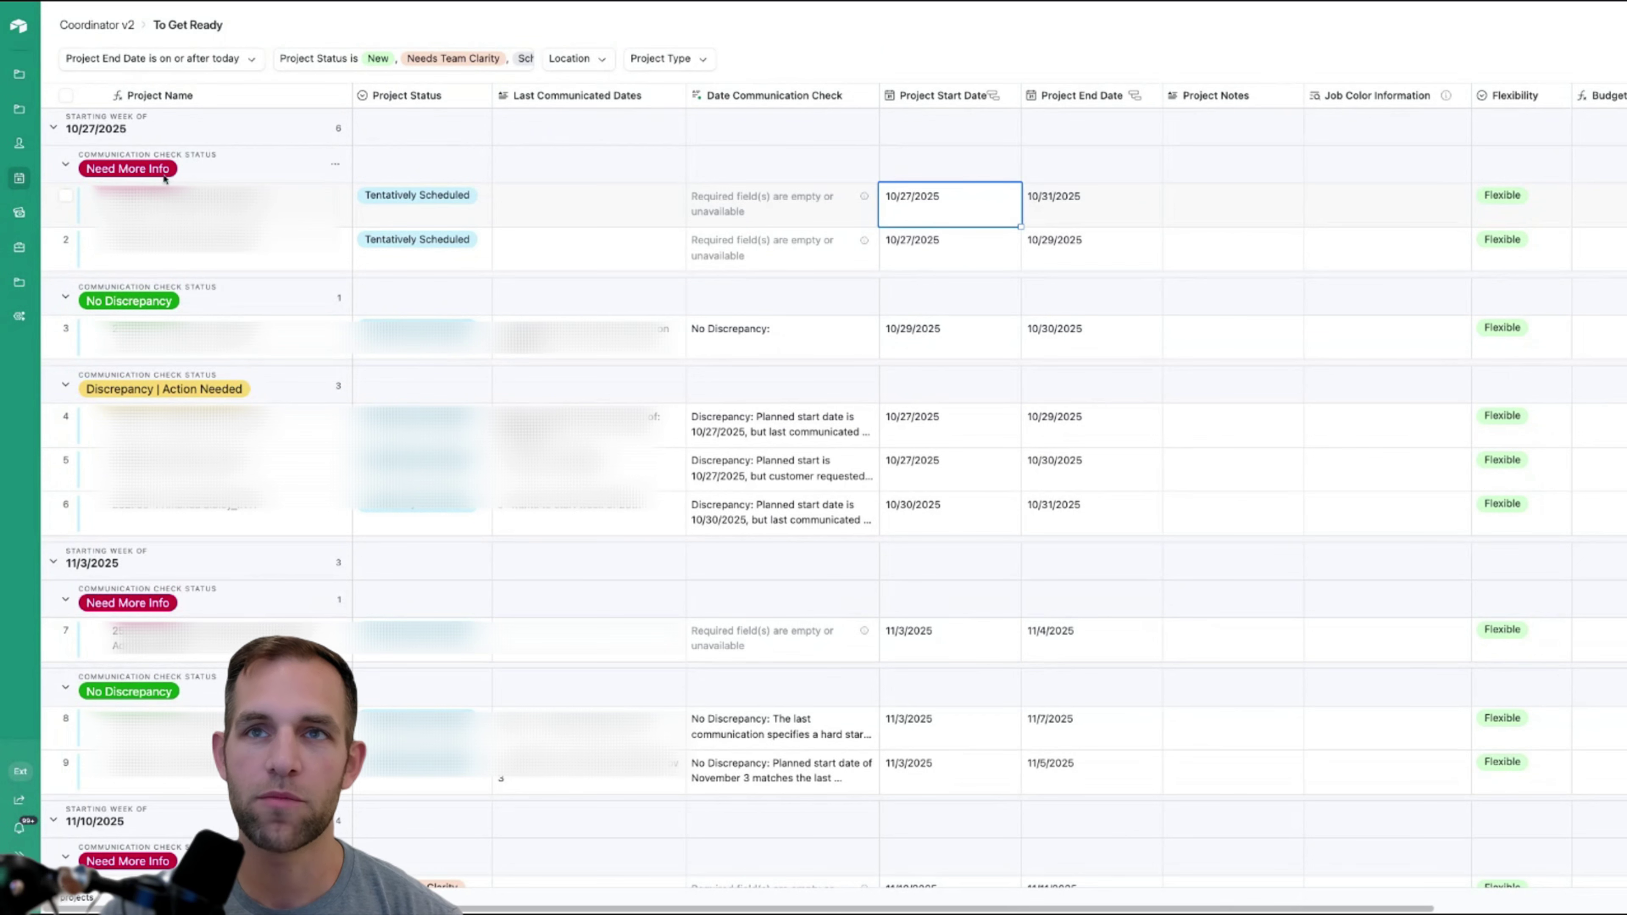
left_click(501, 211)
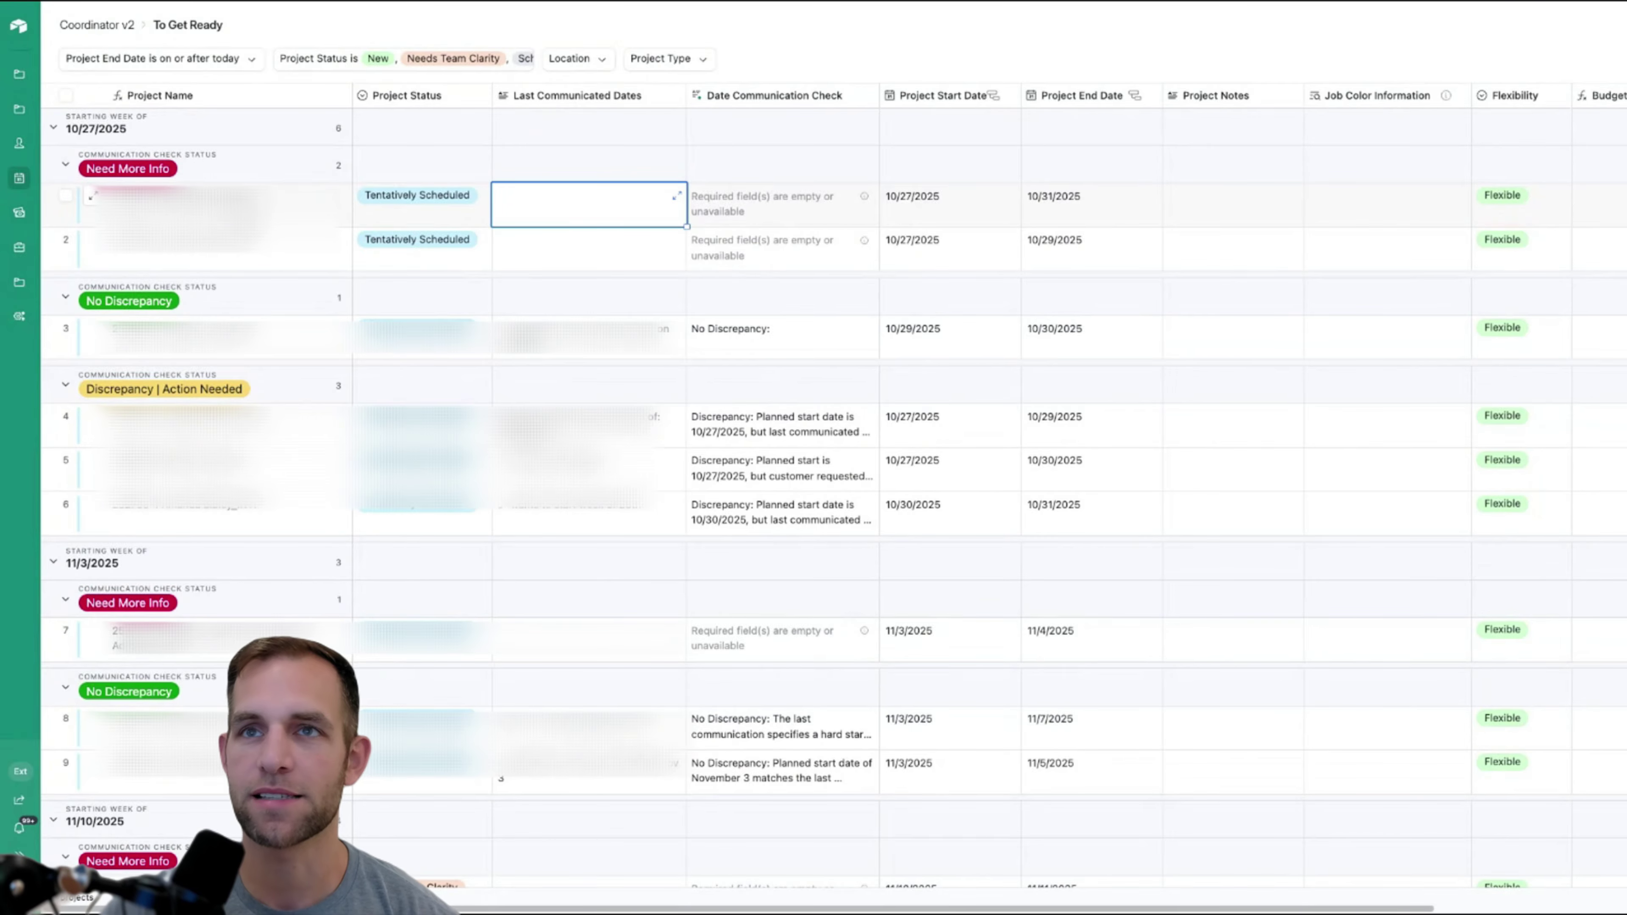
left_click(570, 213)
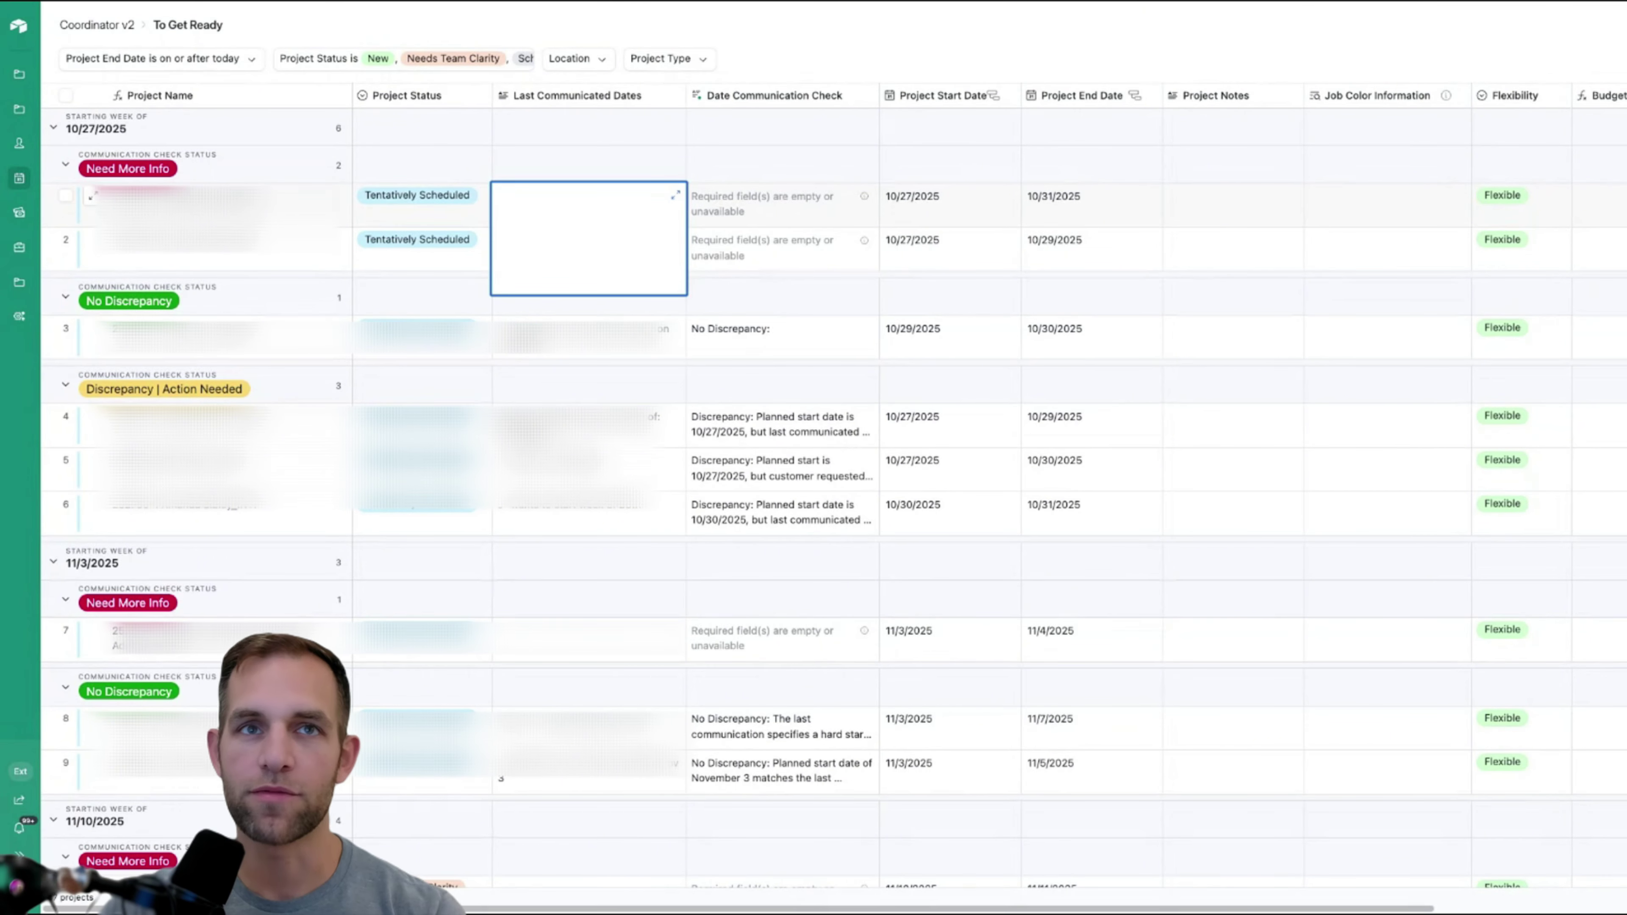
type("Sales -")
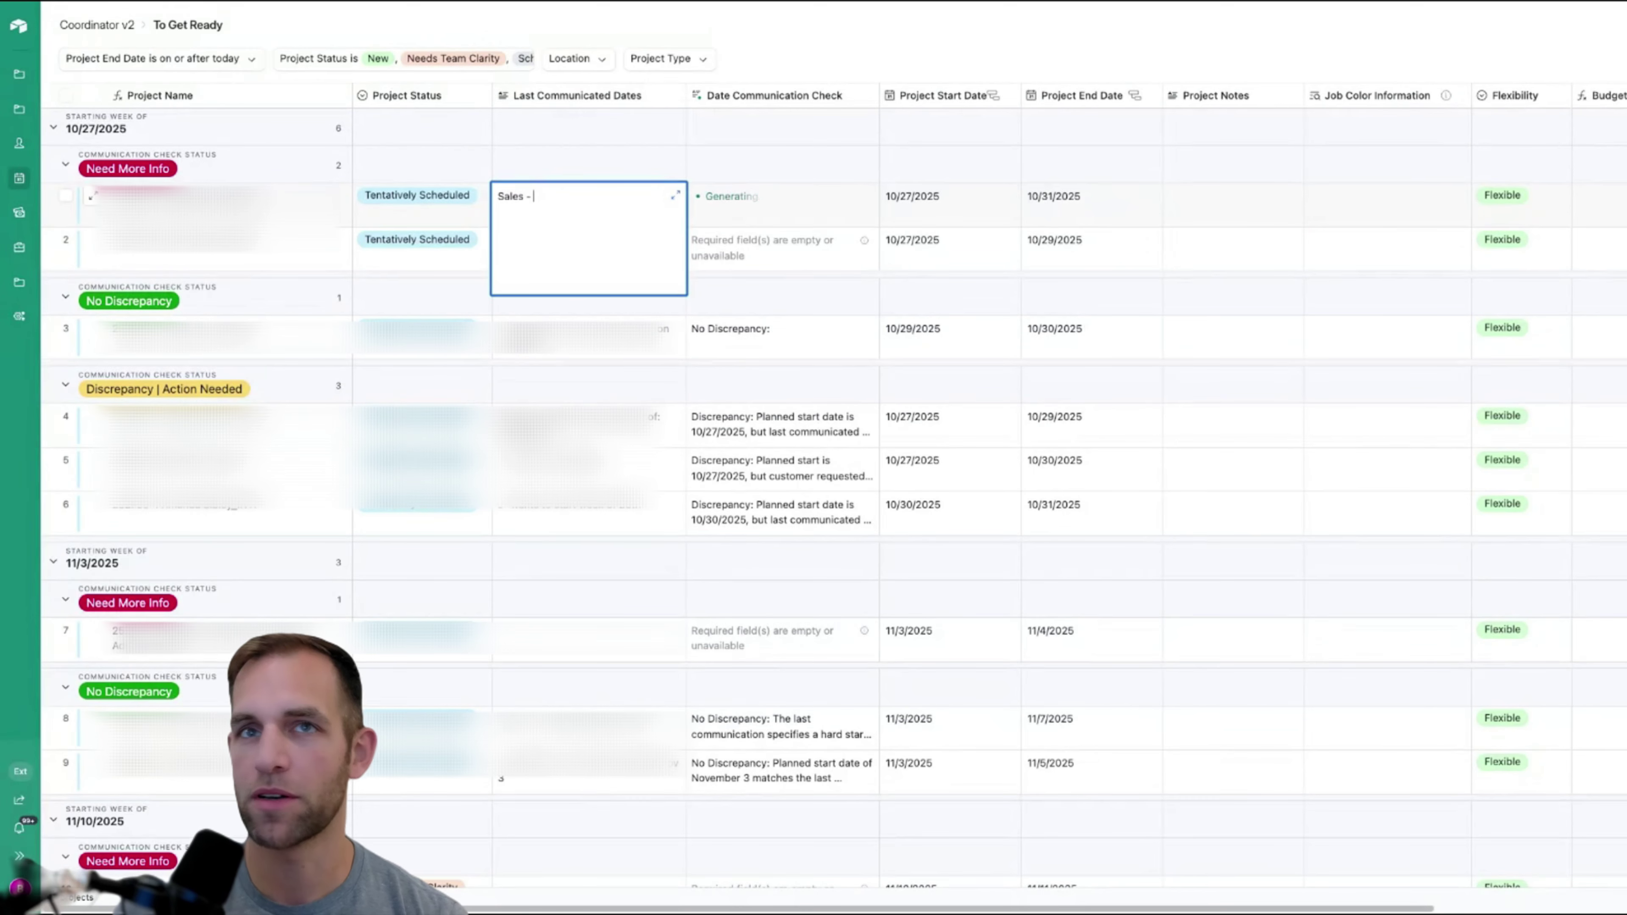
type(" End o")
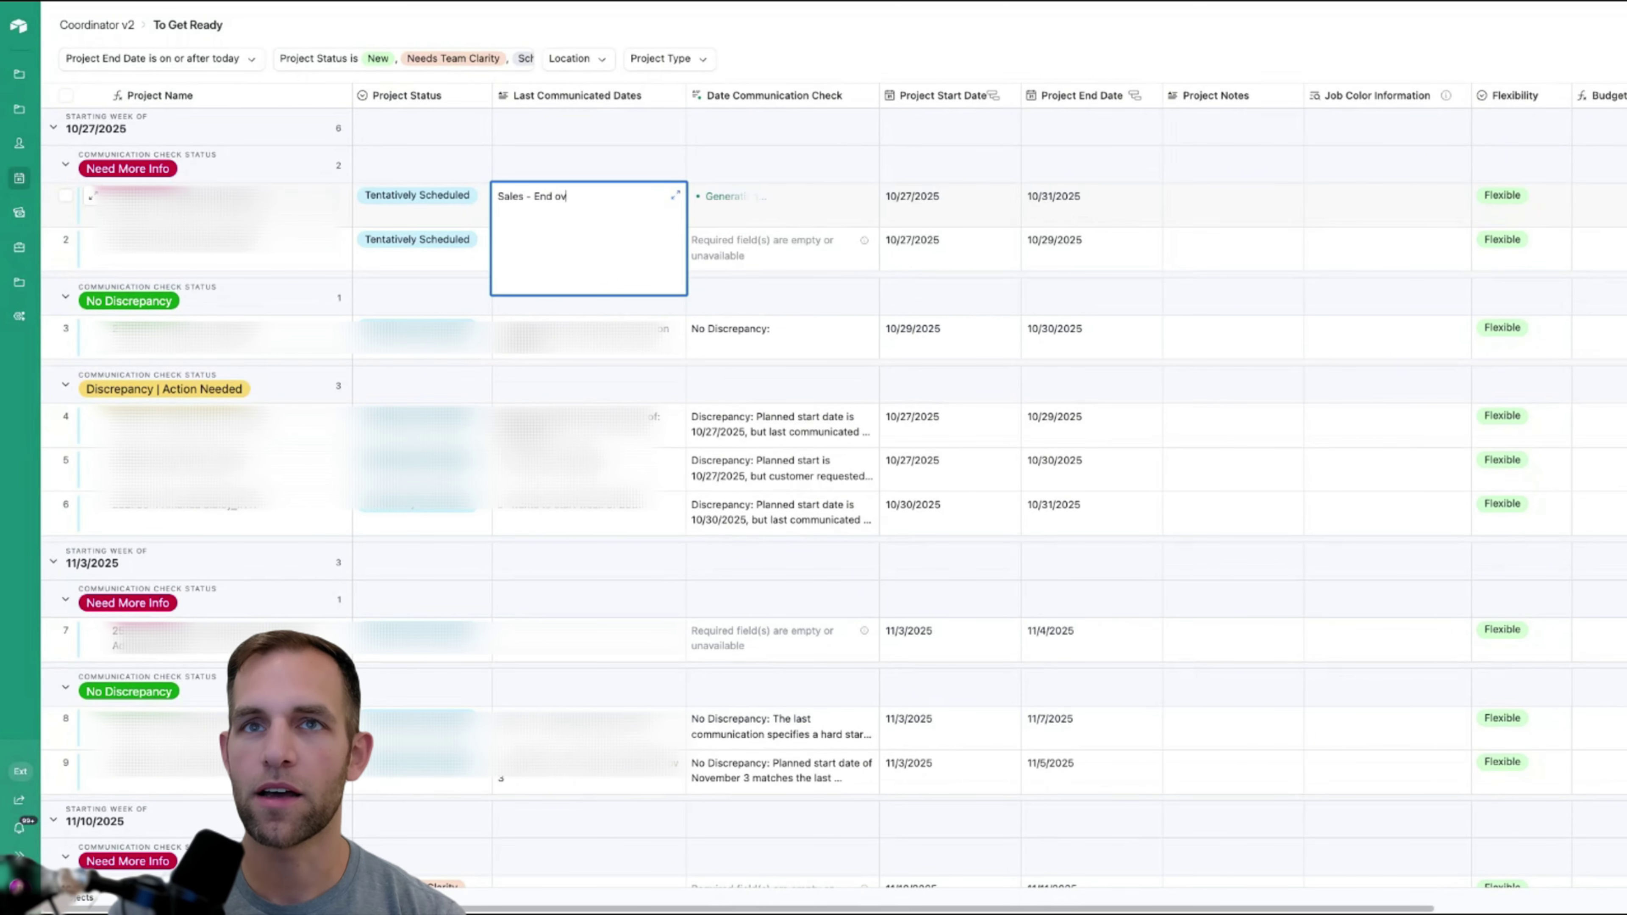
type("f September")
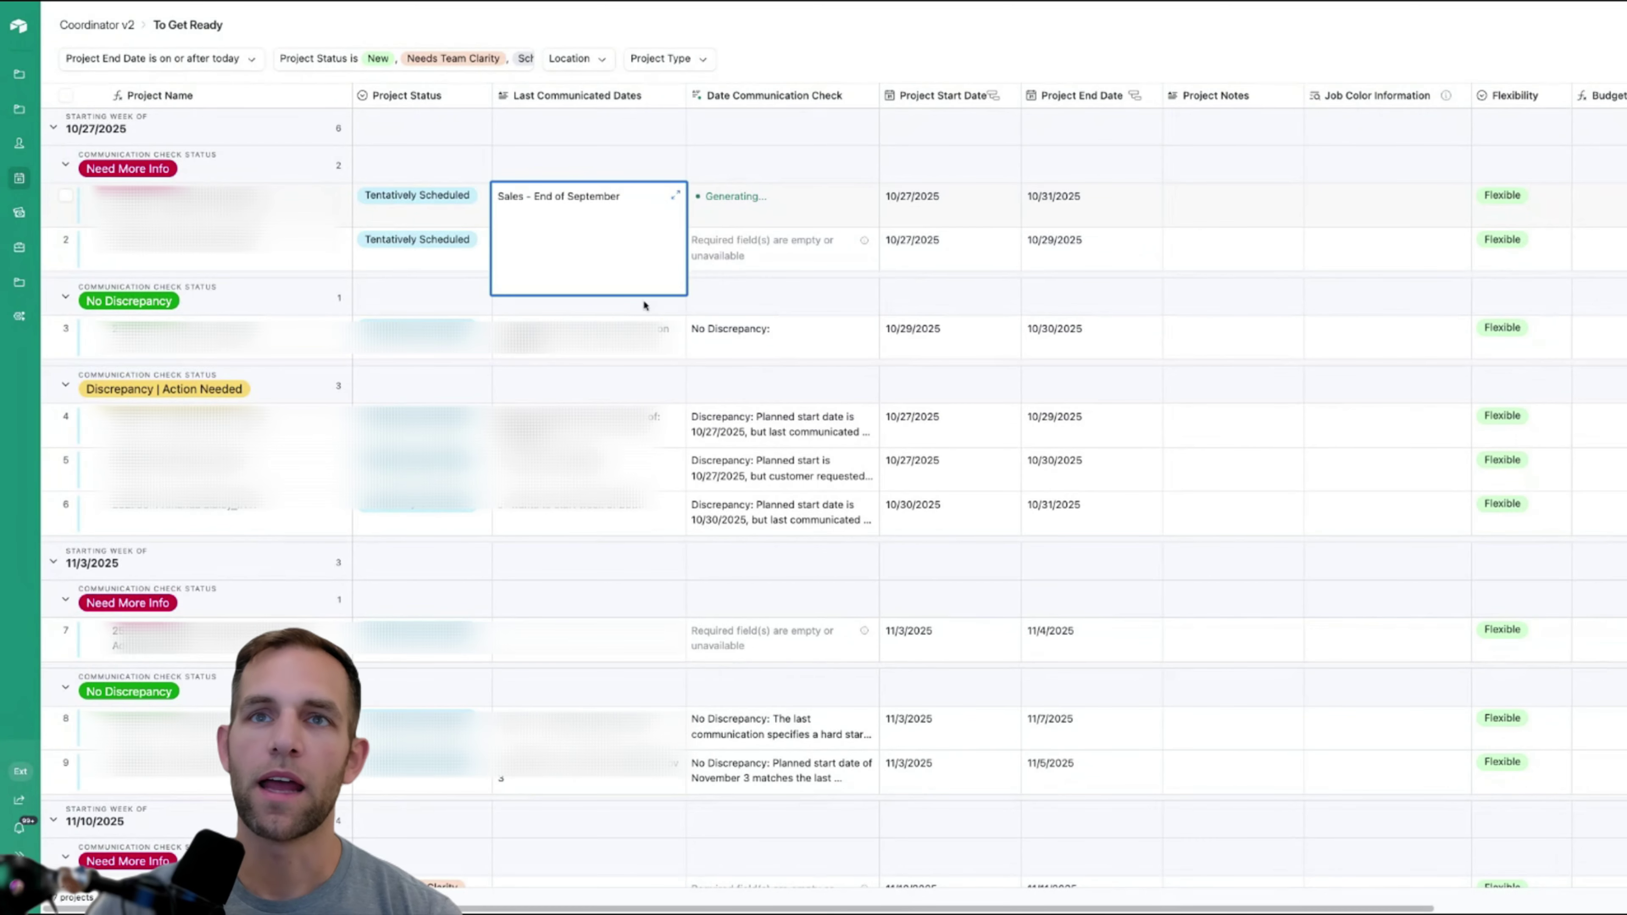
left_click(796, 233)
Enter "Sales - End of August" as the last communicated dates for the remaining Need More Info project in the 10/27/2025 week.
left_click(641, 232)
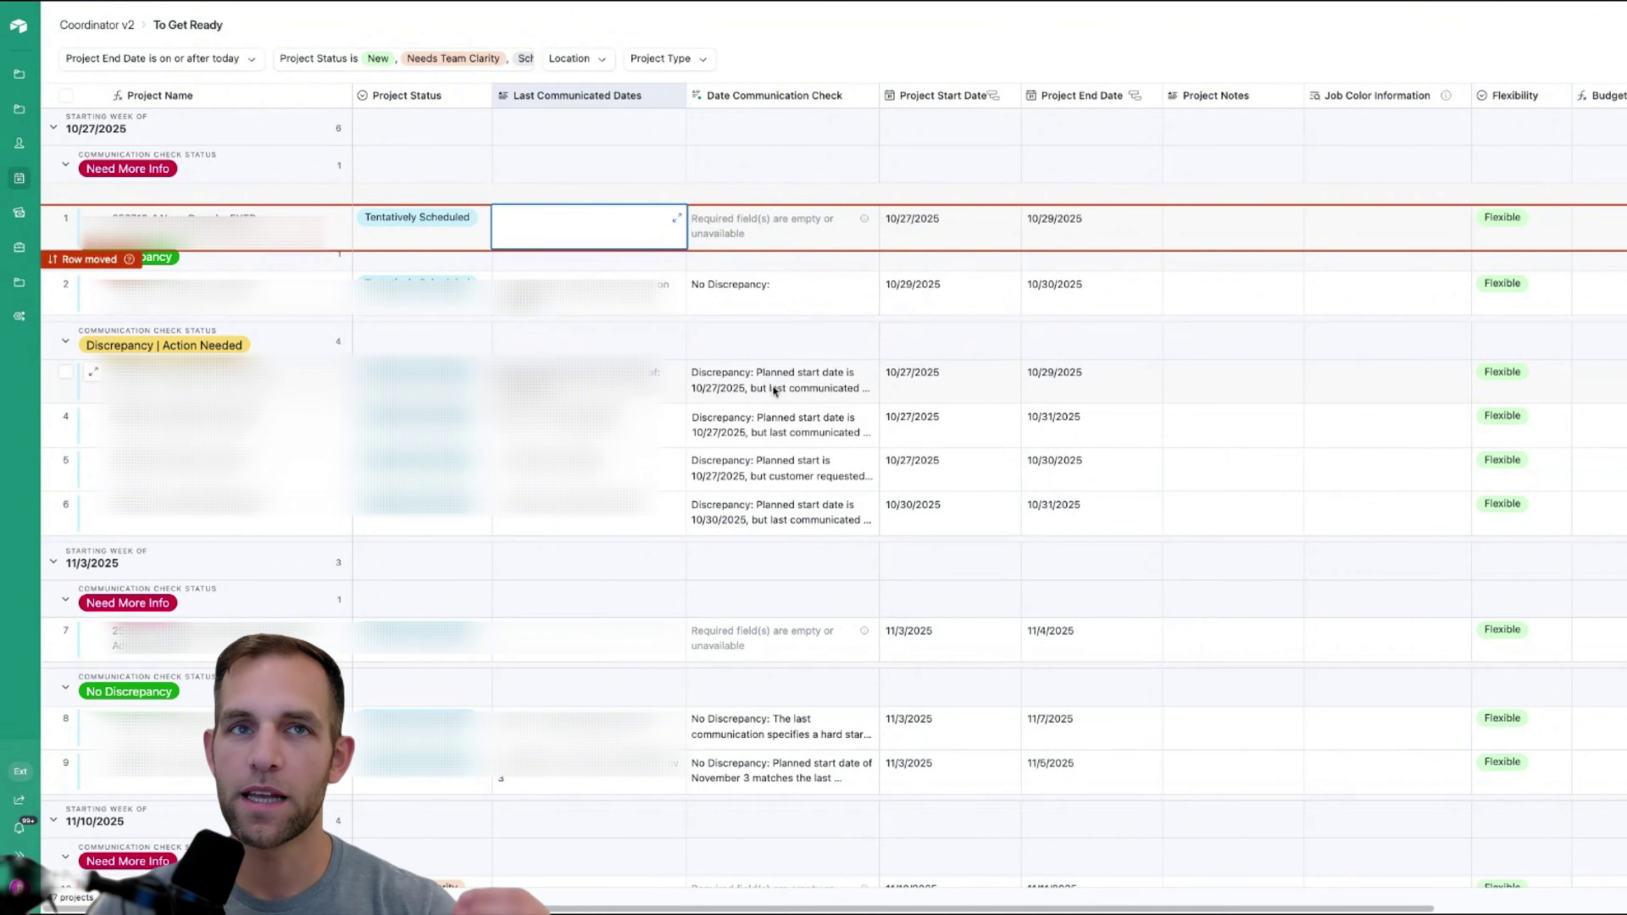
left_click(940, 389)
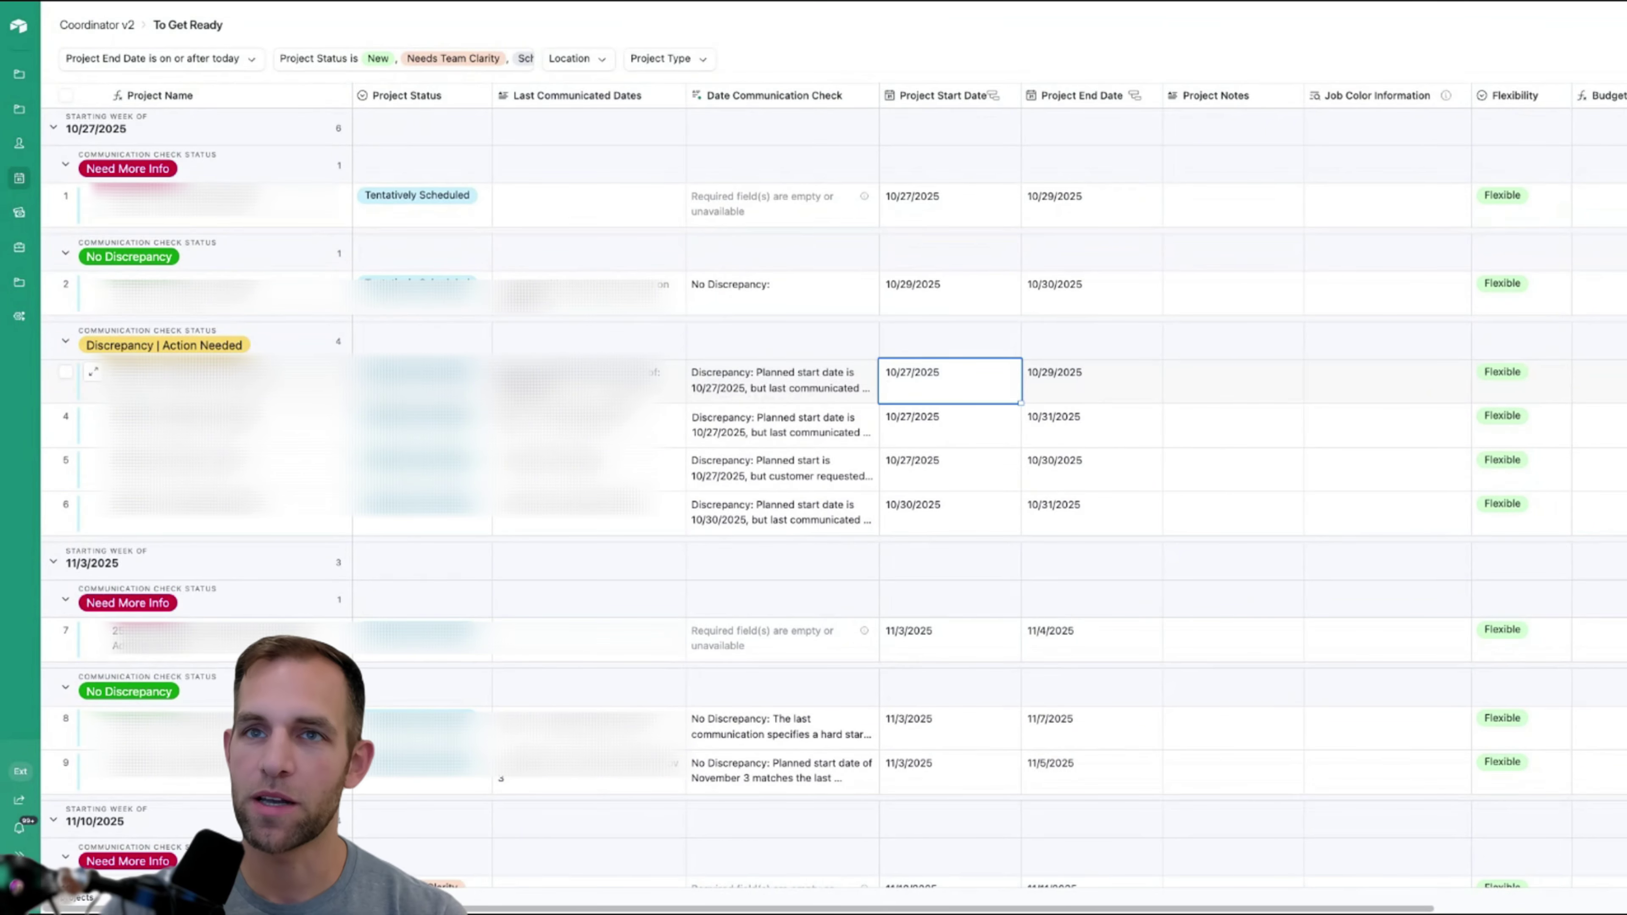
left_click(579, 386)
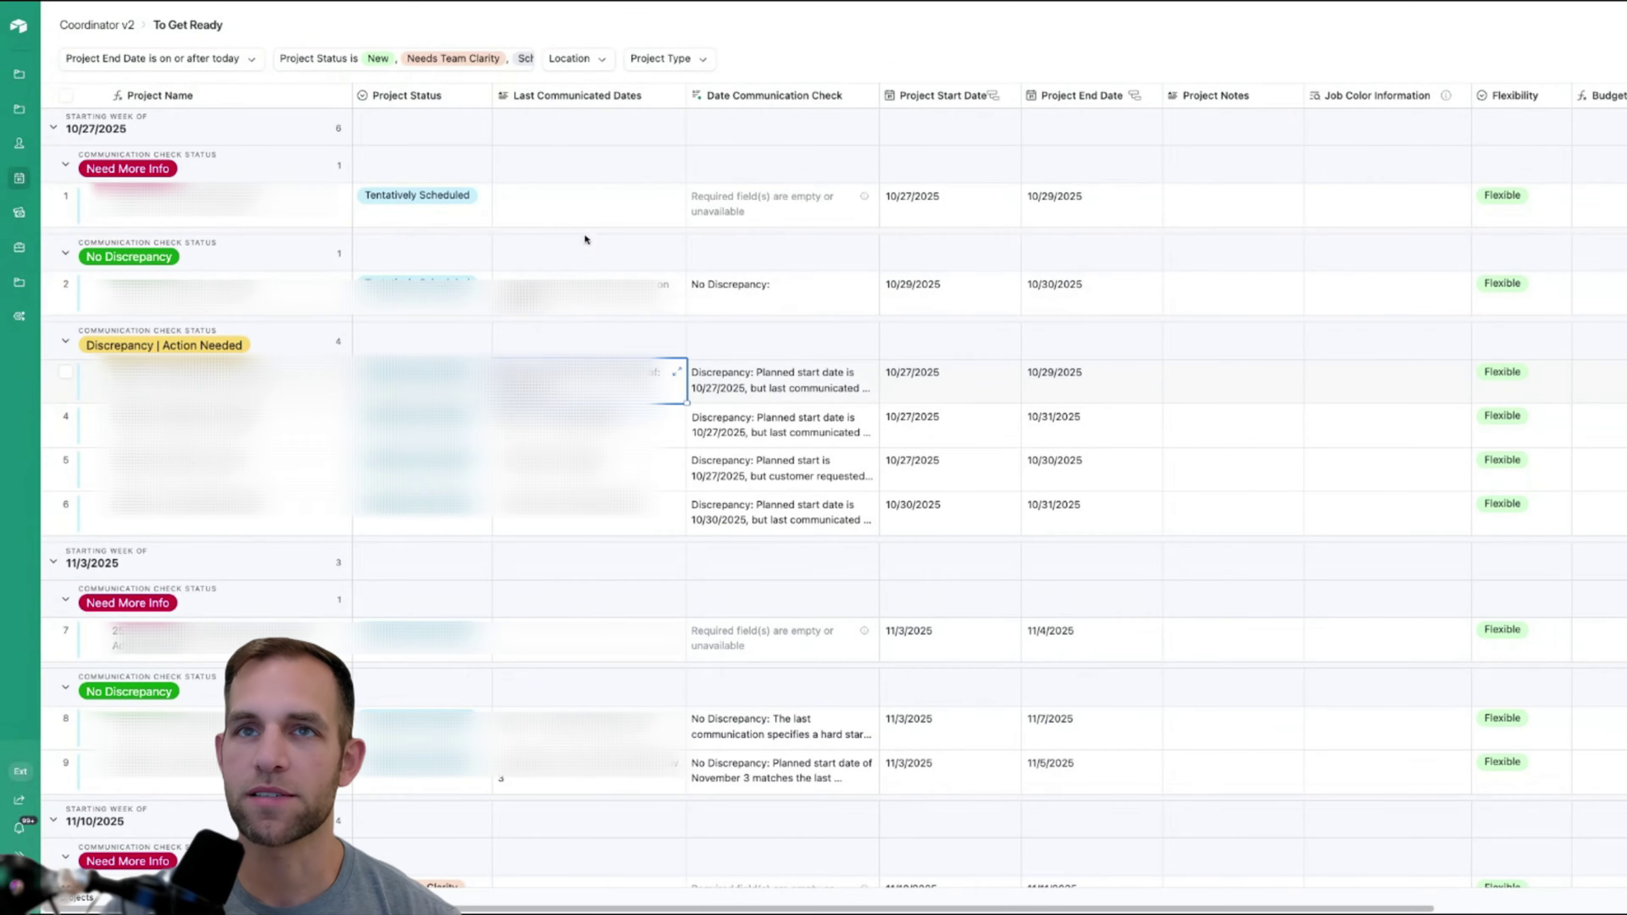
left_click(578, 207)
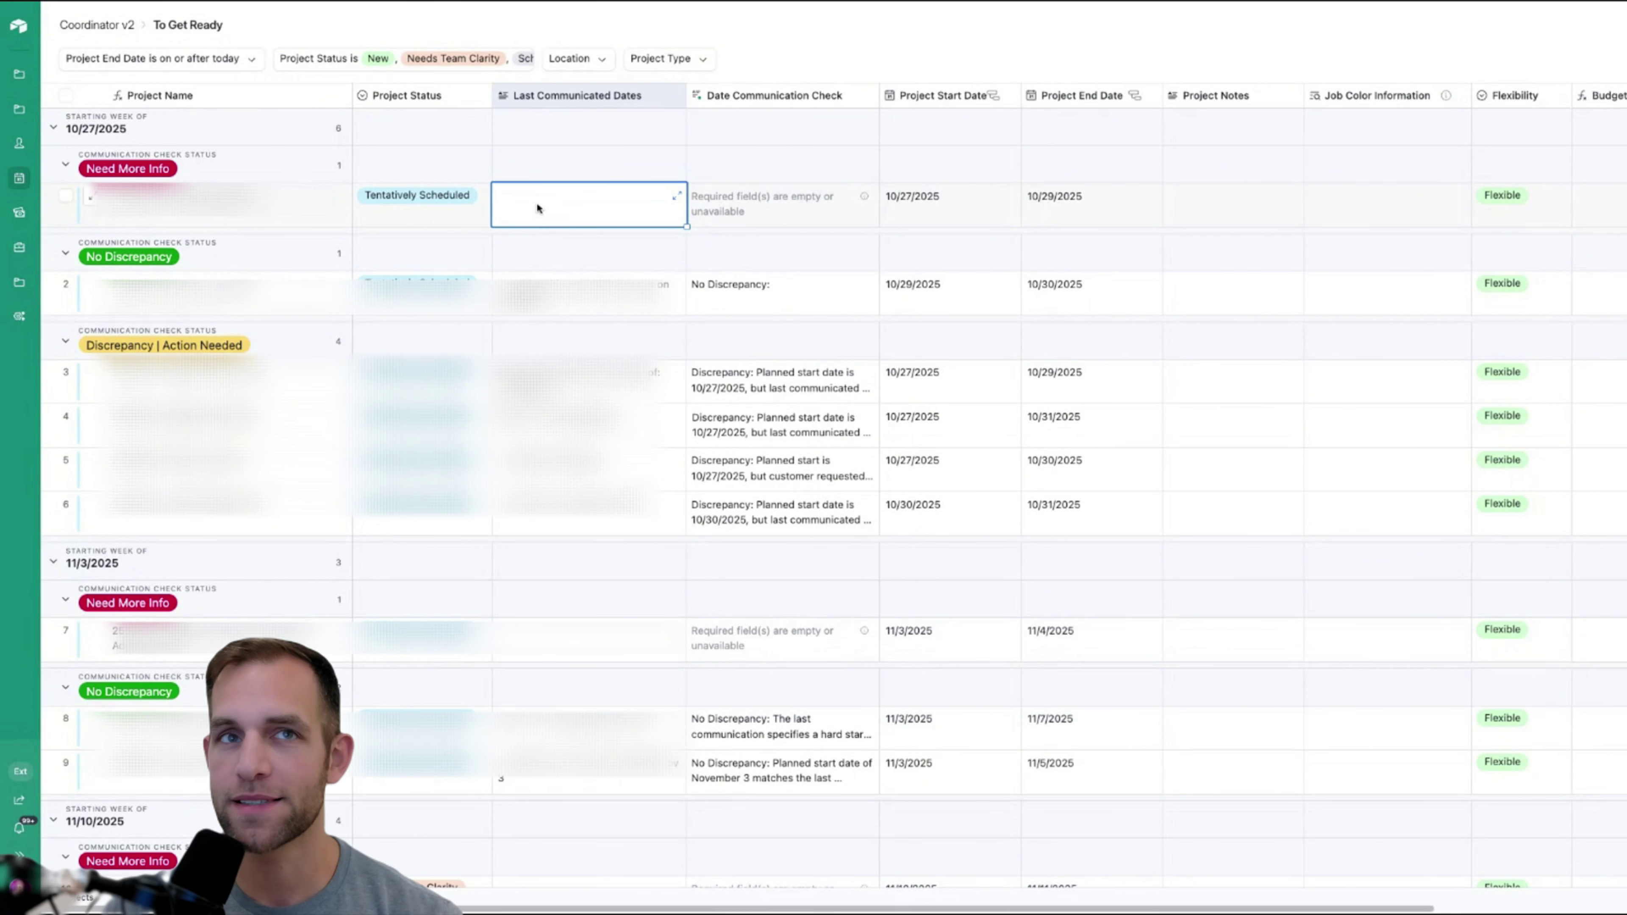
key("Return")
type("S")
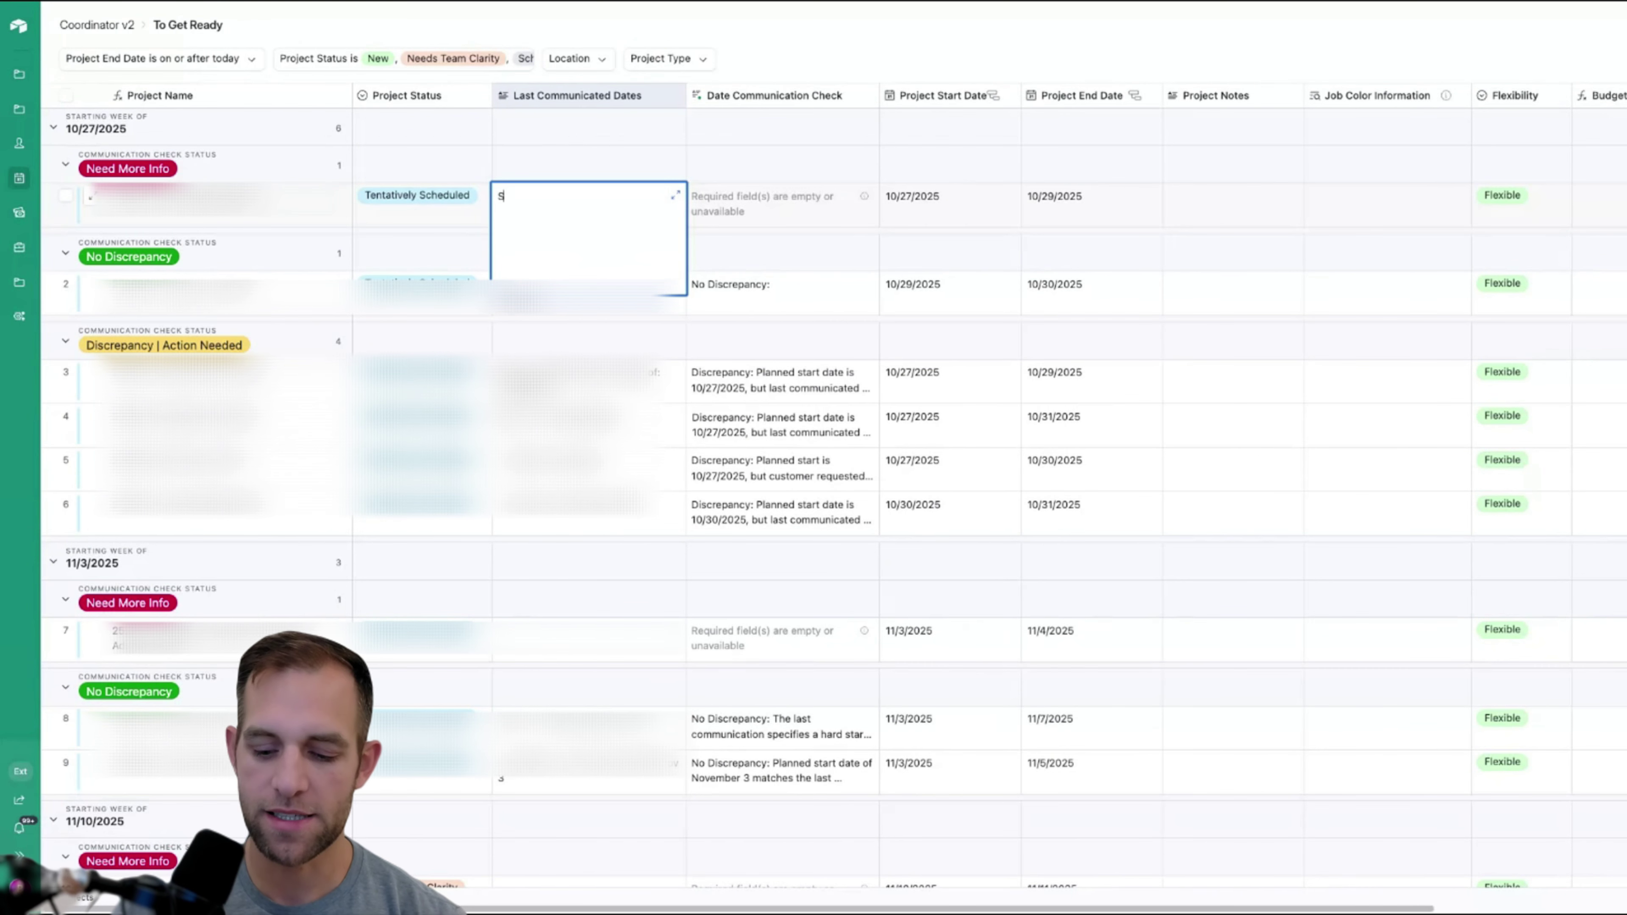
type("ales - End")
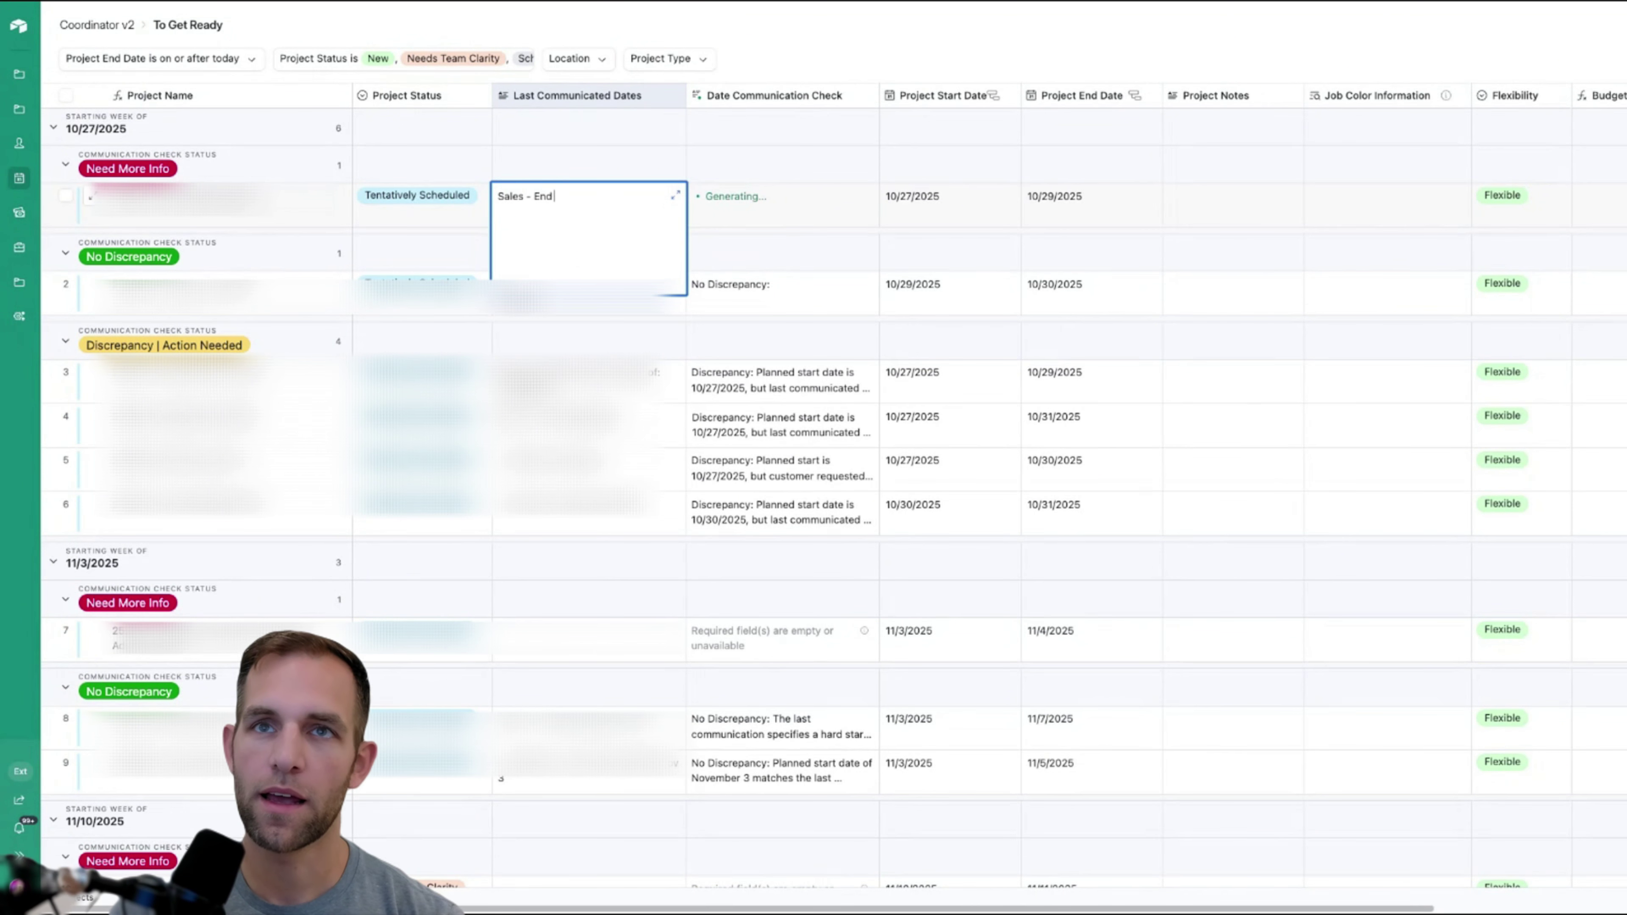
type(" of August")
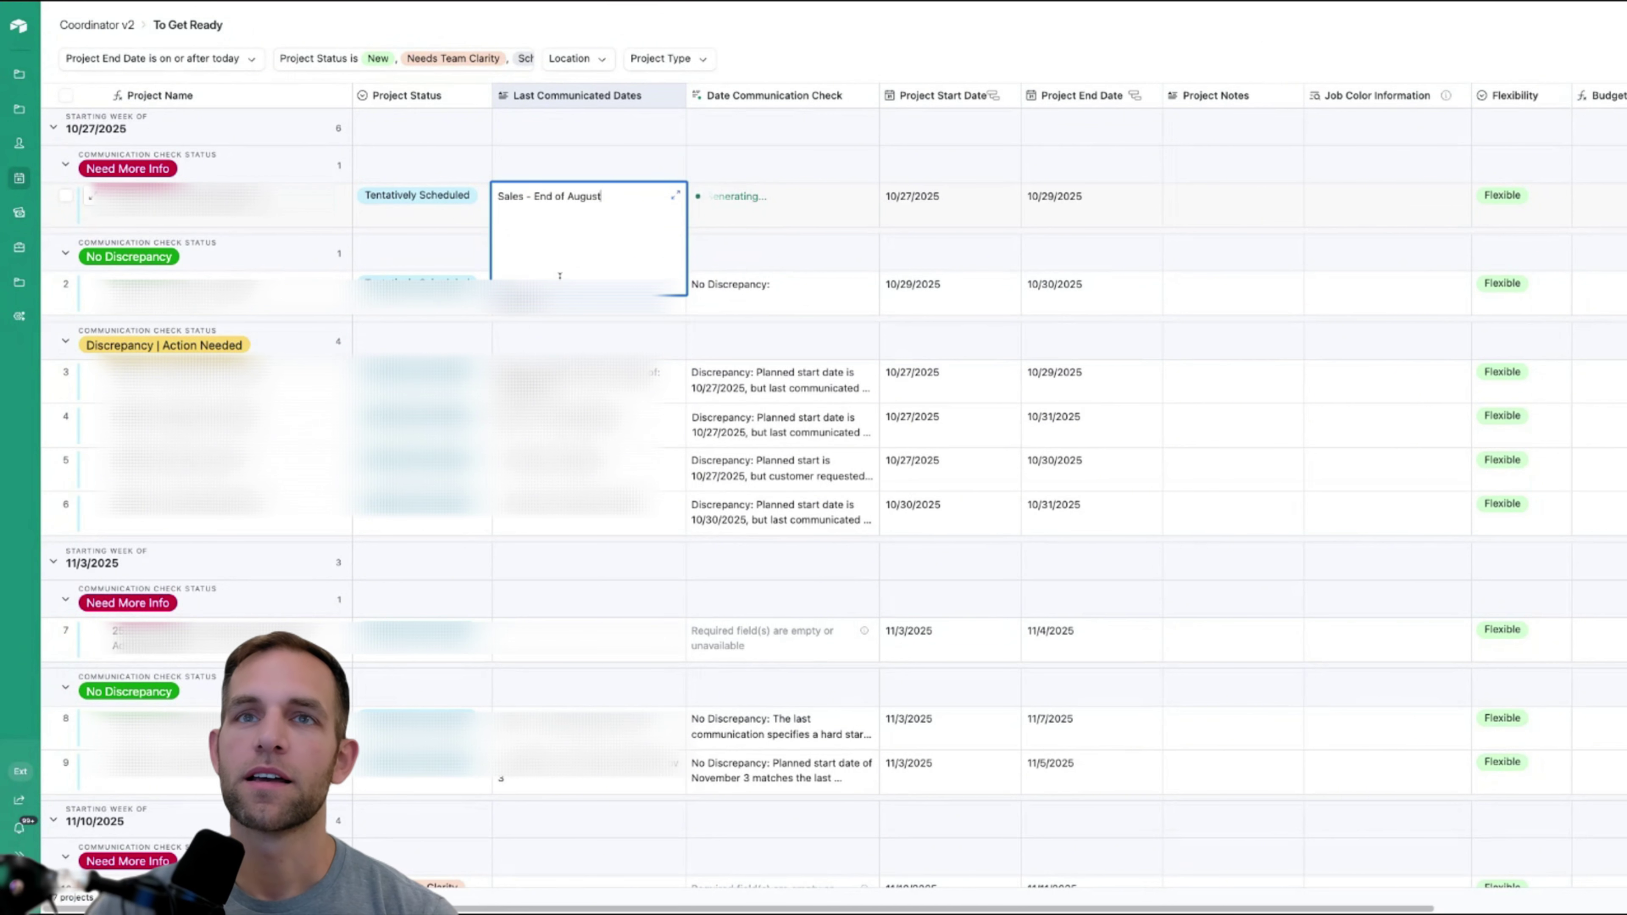
left_click(578, 381)
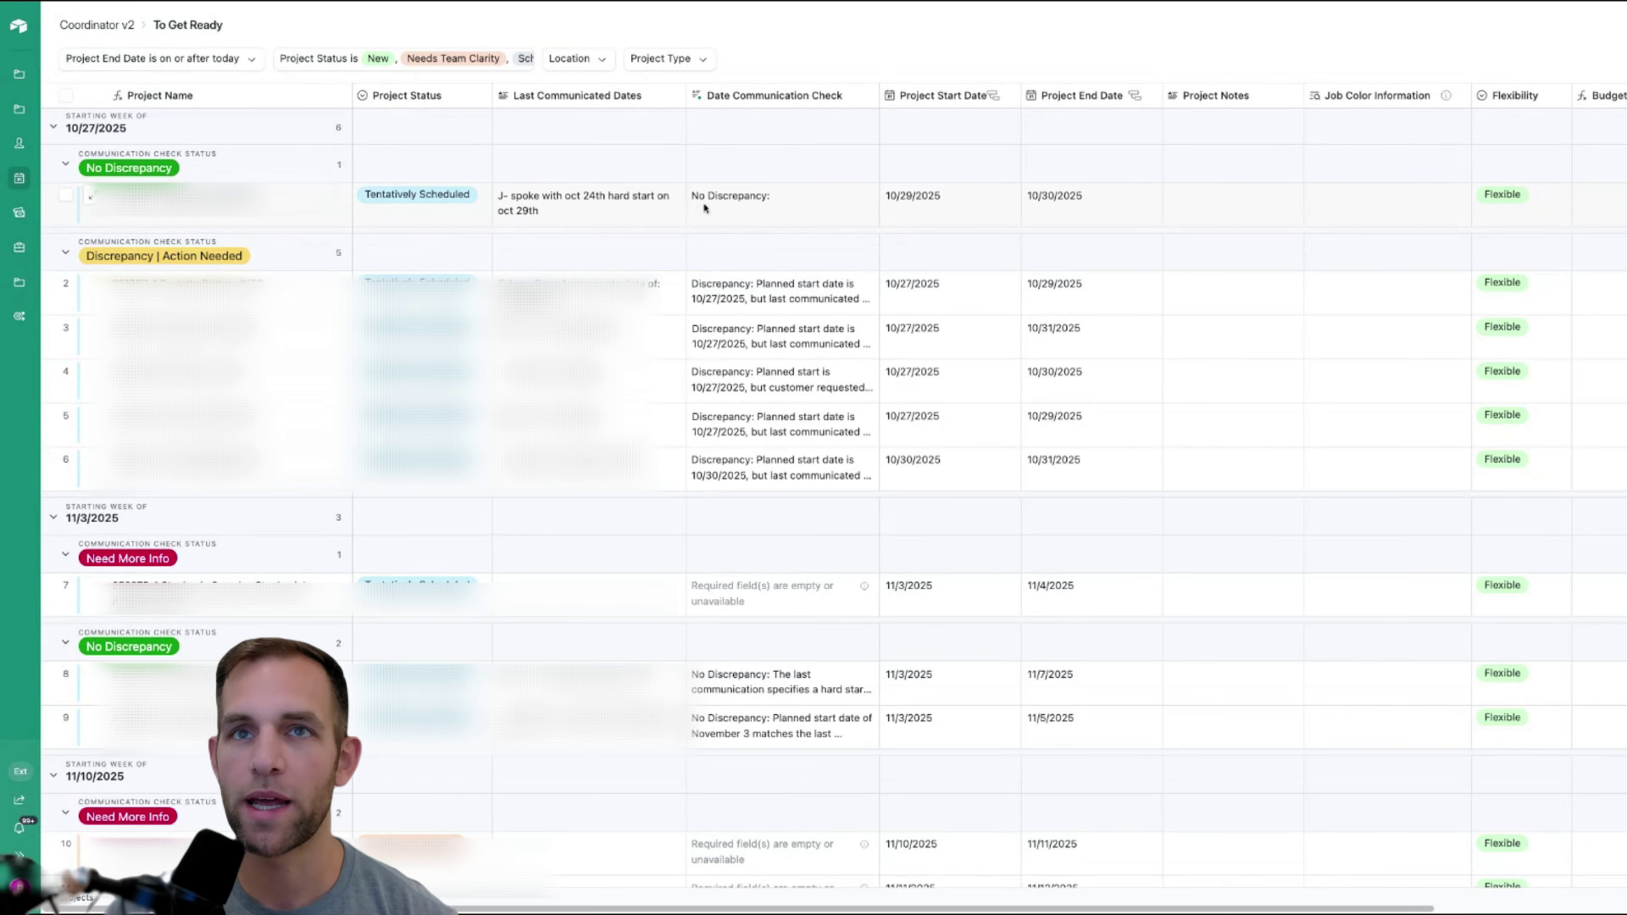
Compare the last communicated dates with the planned start dates and communication checks for the projects in the 10/27/2025 week.
left_click(555, 211)
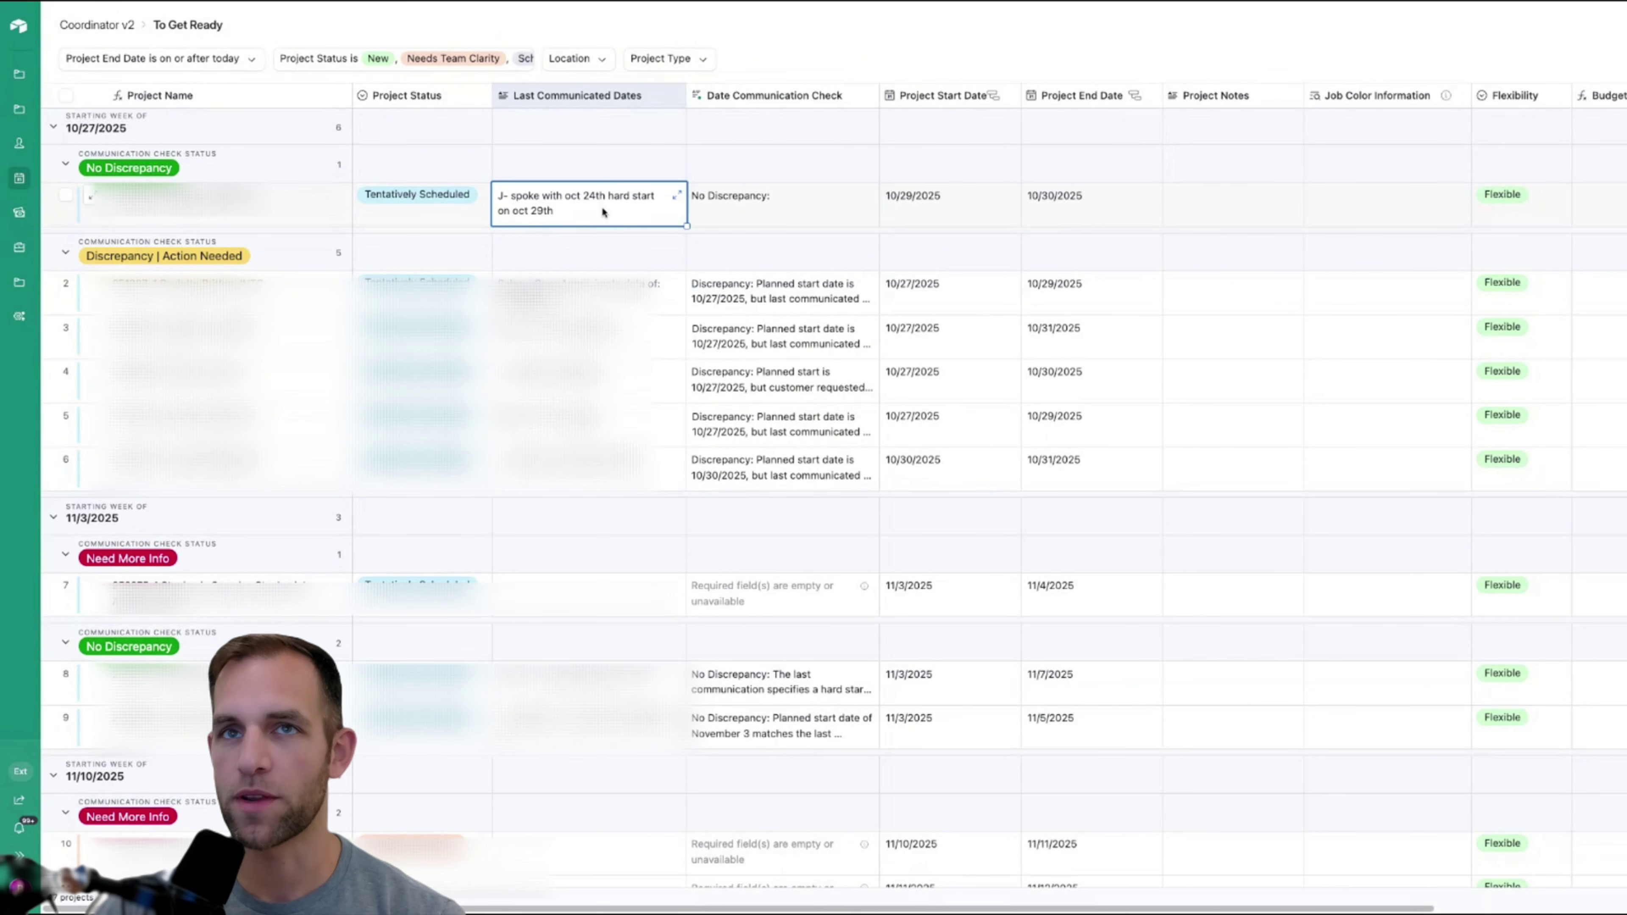
left_click(733, 223)
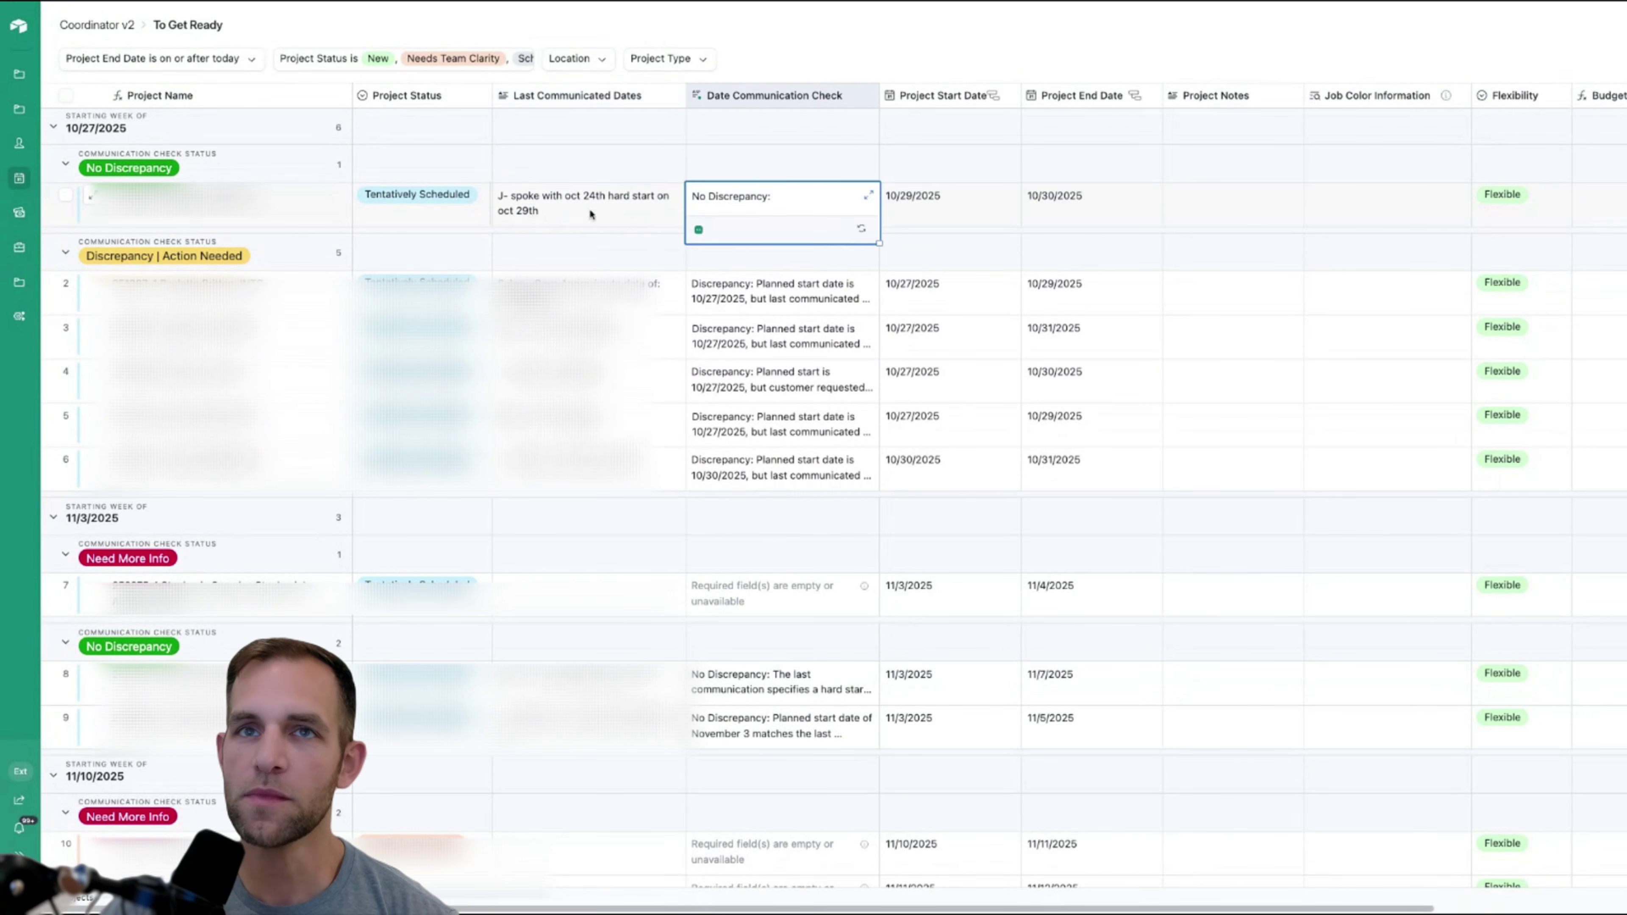
left_click(550, 206)
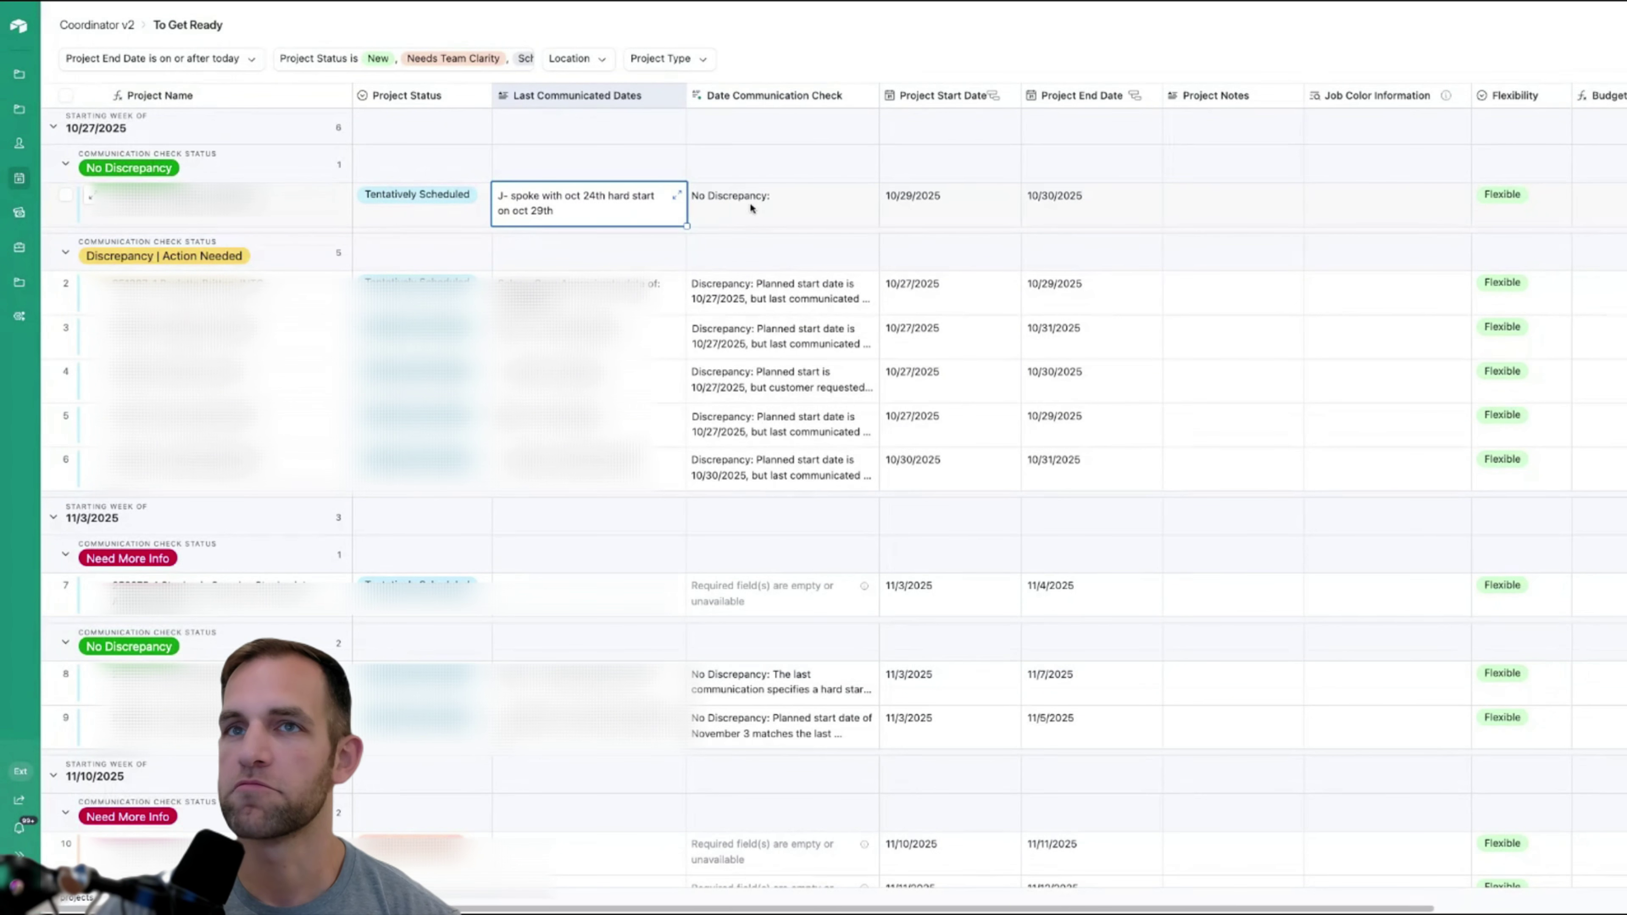
left_click(921, 209)
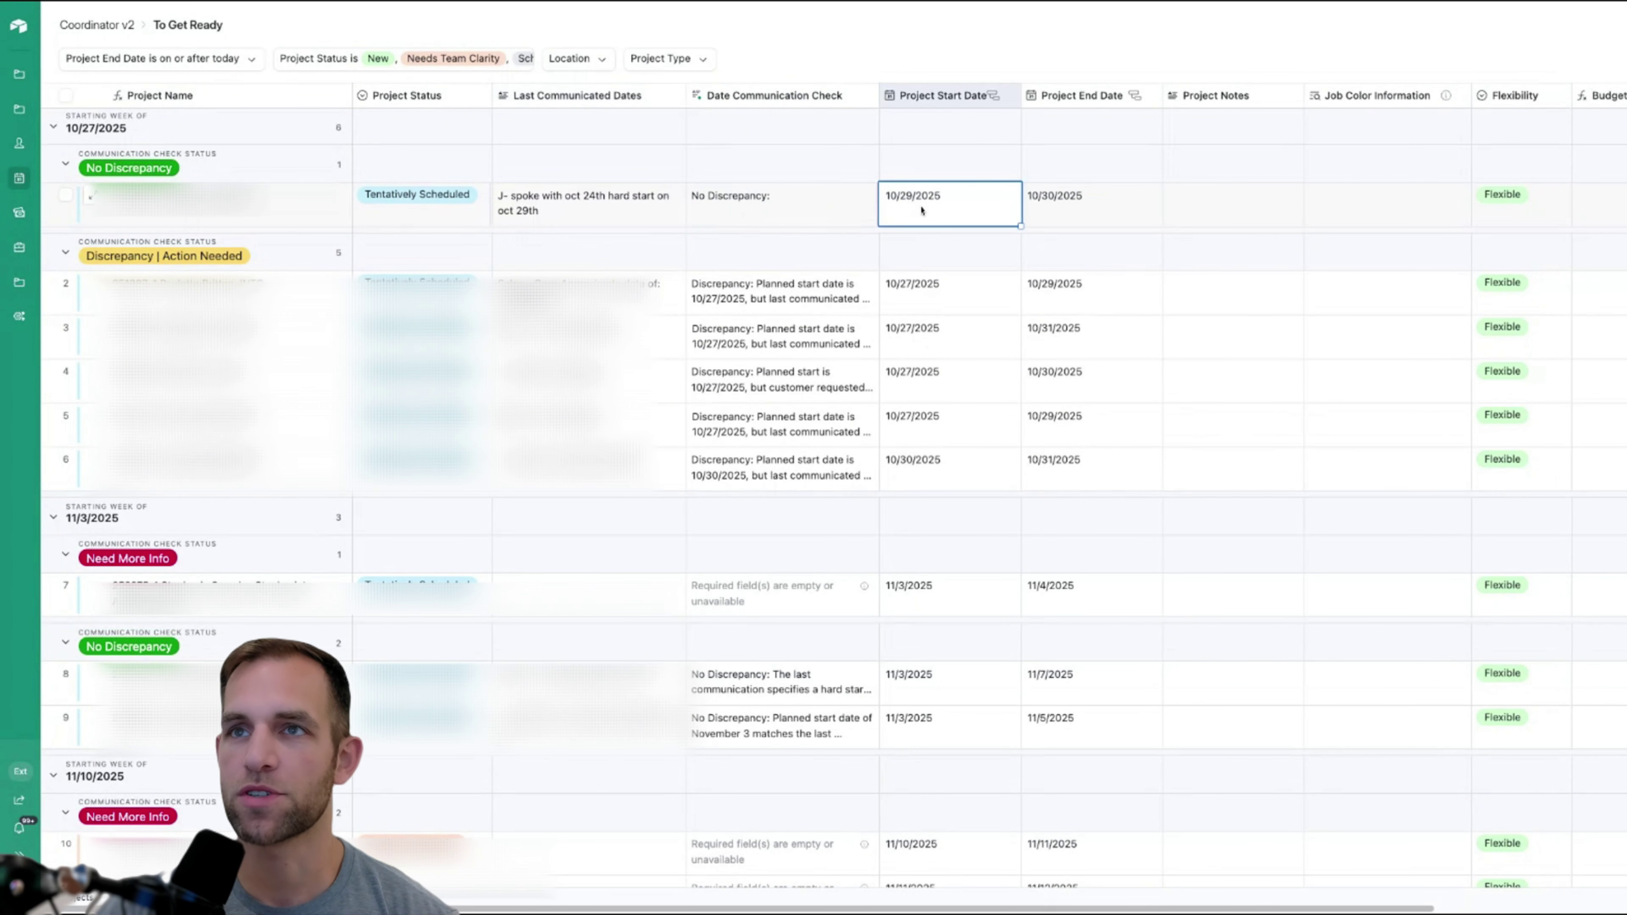
left_click(578, 205)
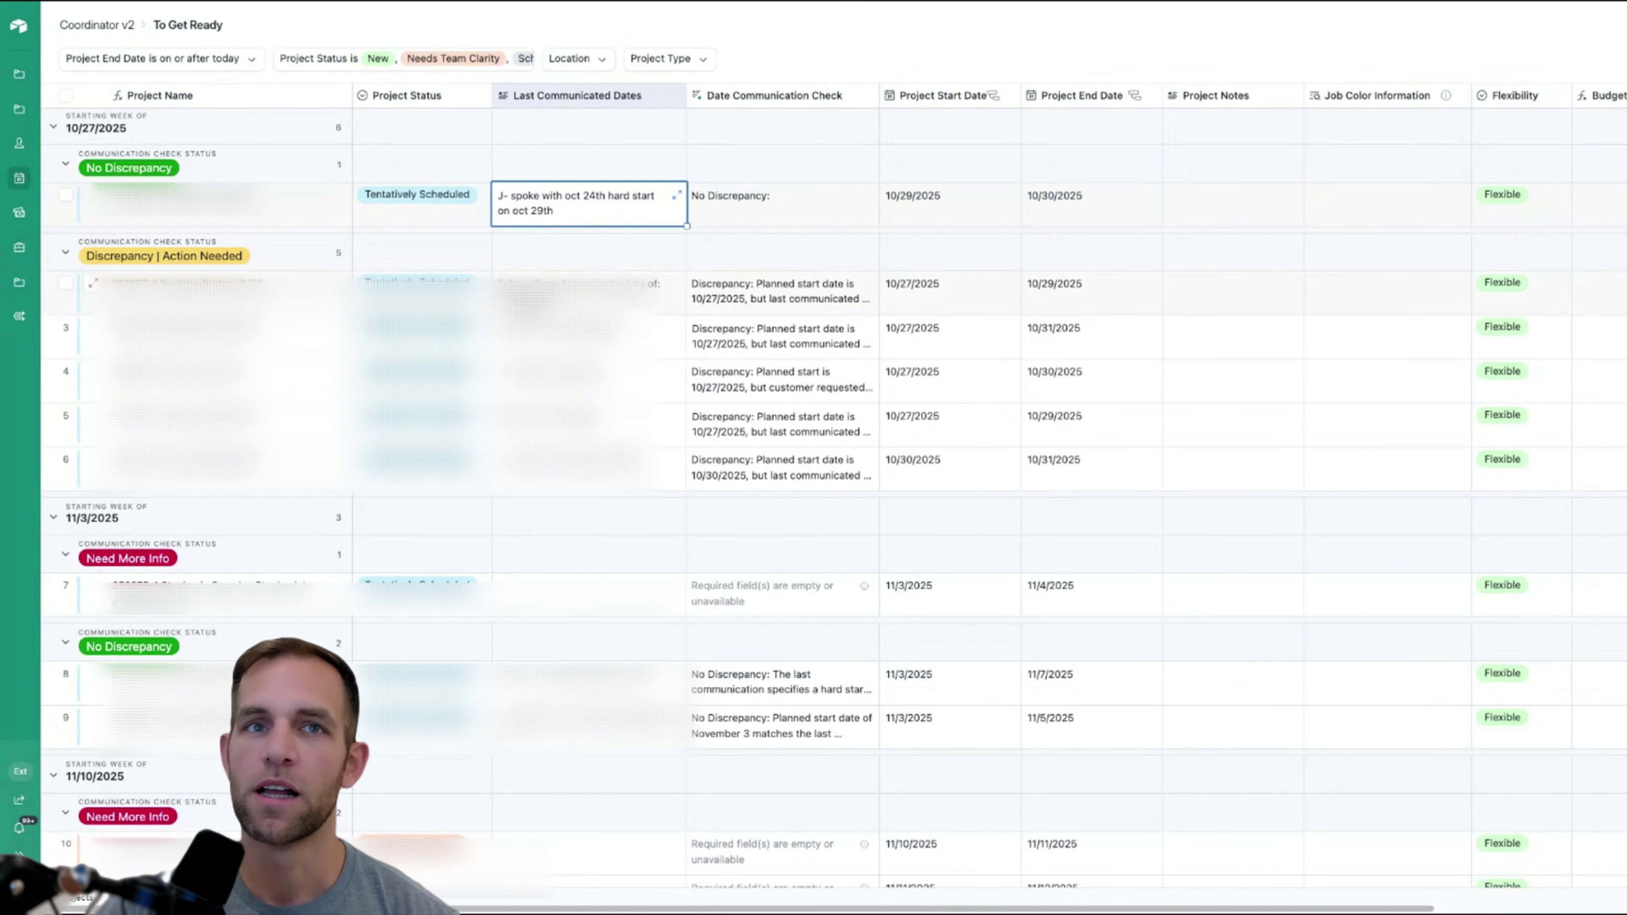
key("Down")
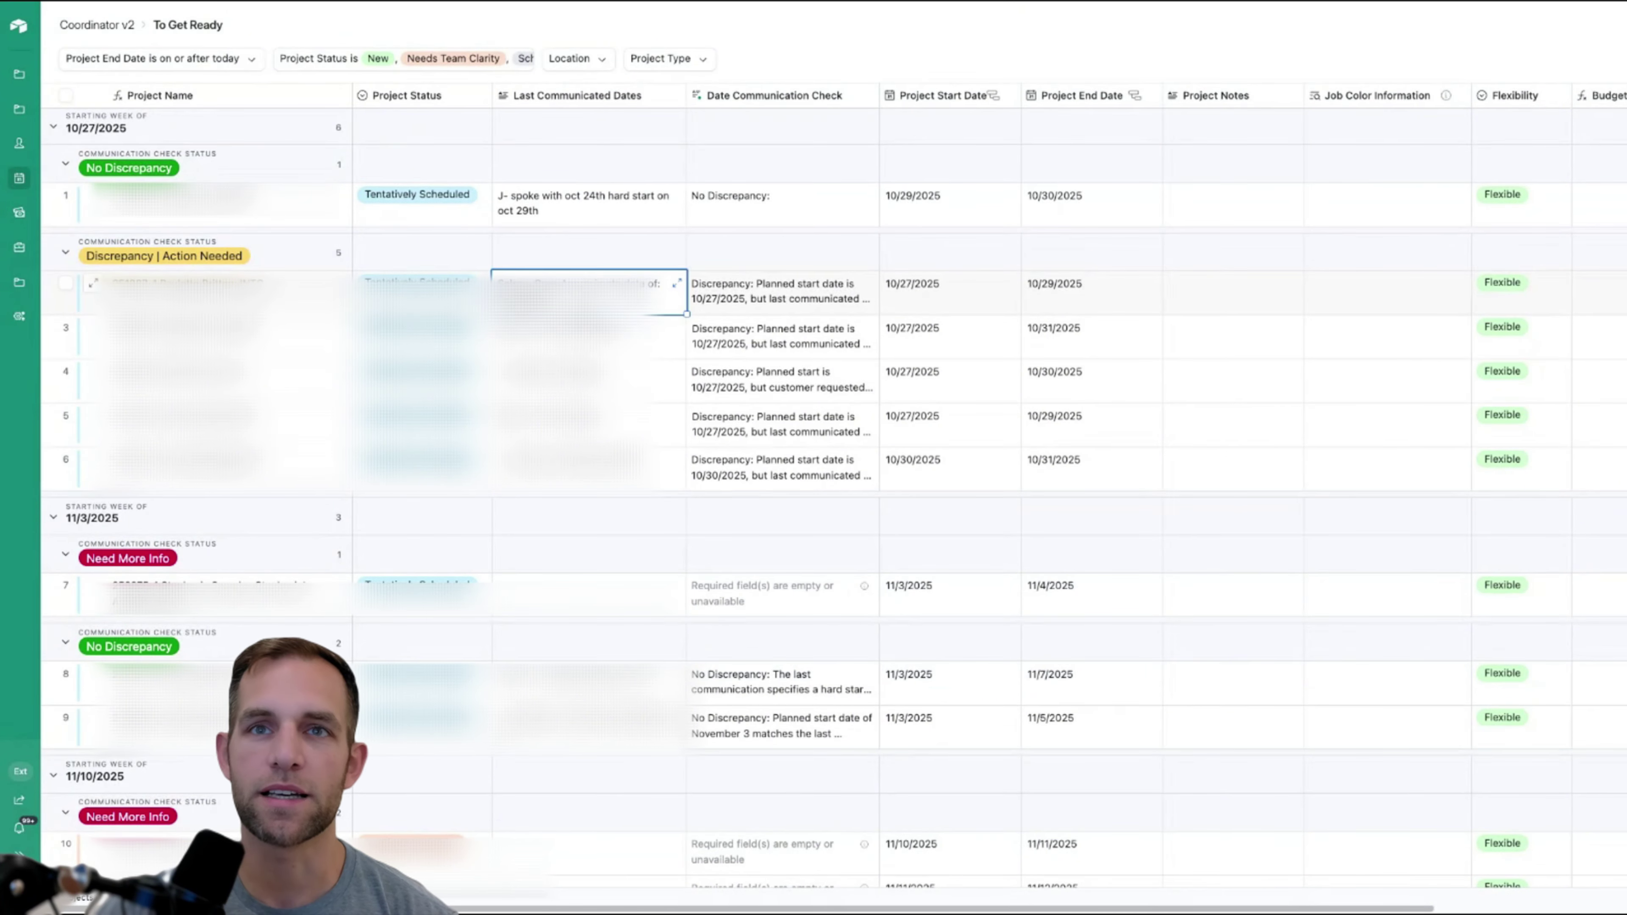
key("Down")
key("Down")
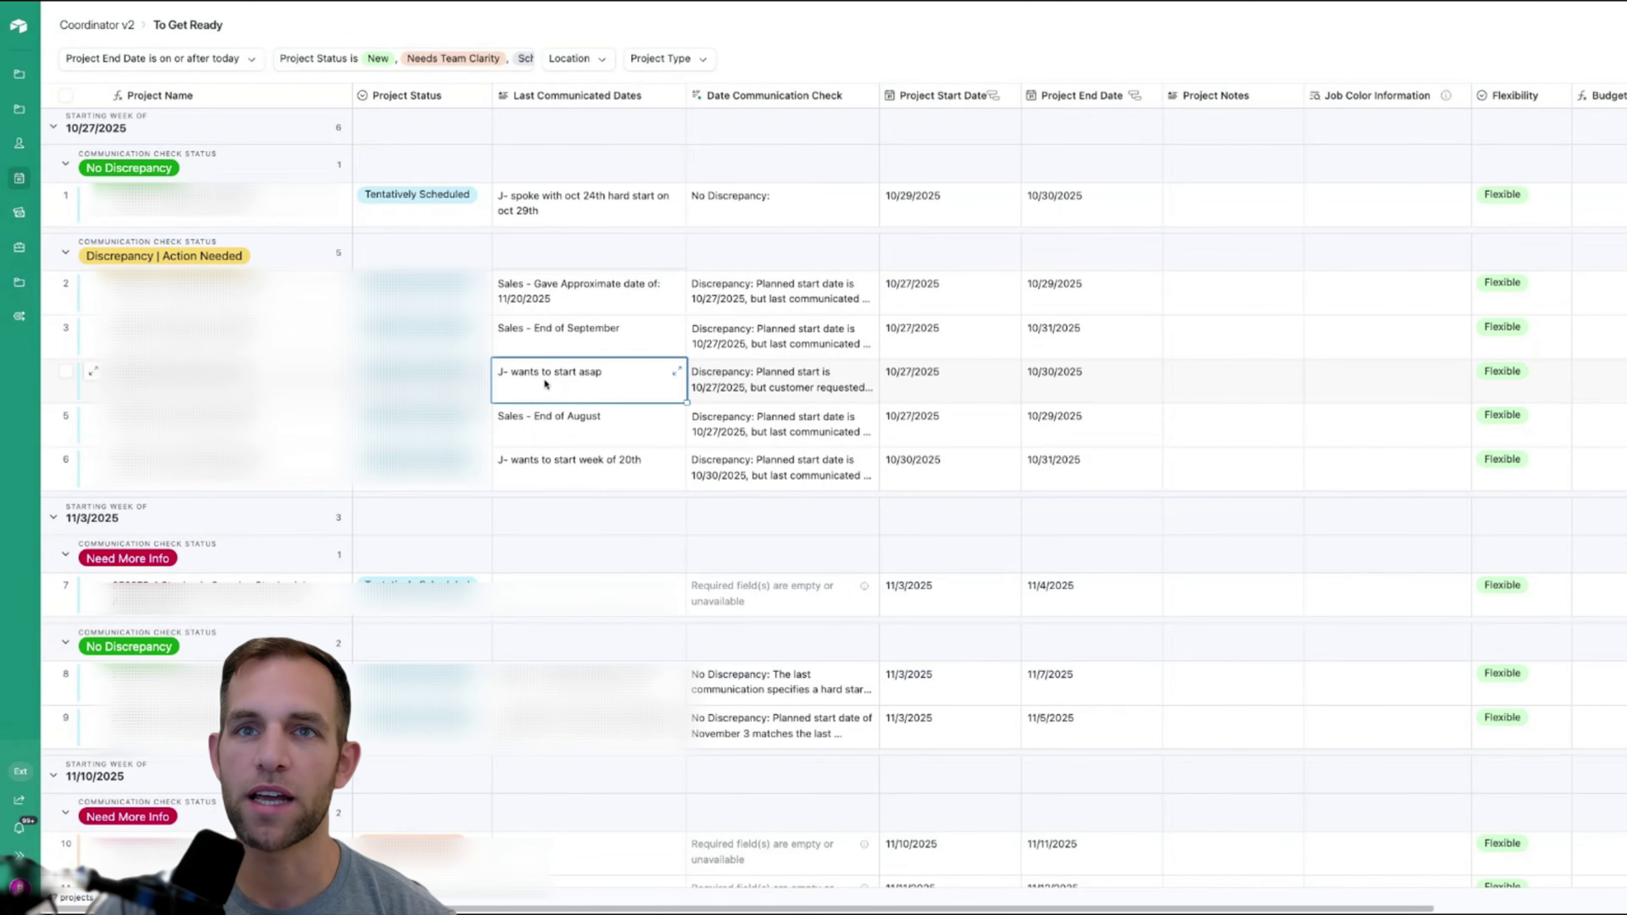
left_click(758, 379)
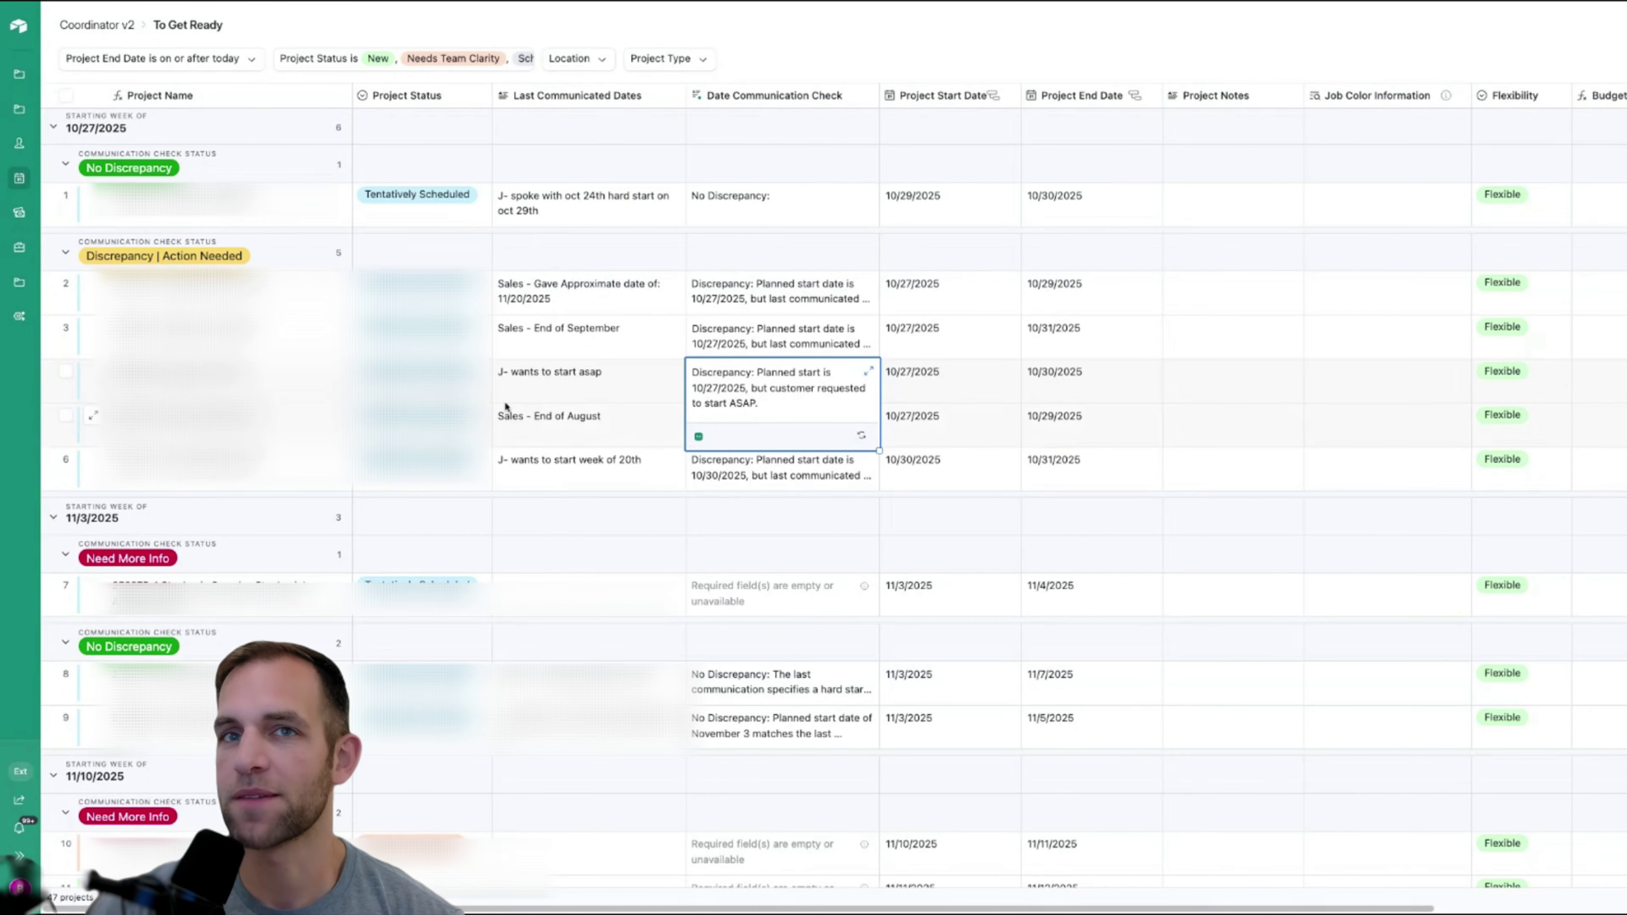
Add "CK - Starting on 10/27" beneath the "wants to start asap" note in that project's last communicated dates.
left_click(559, 388)
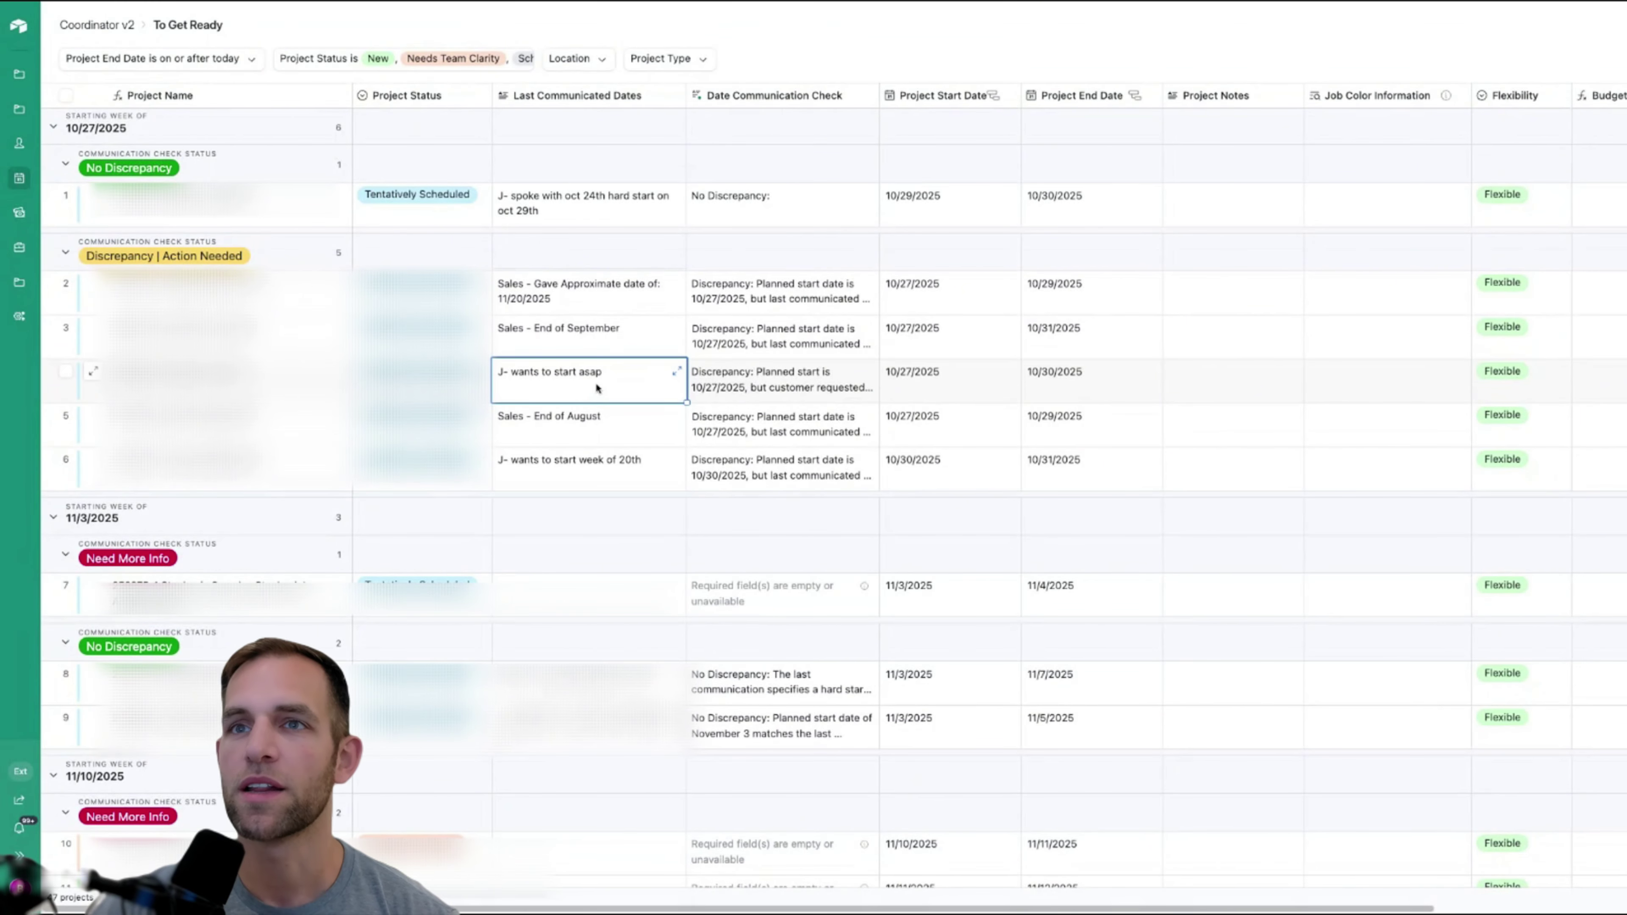
double_click(639, 370)
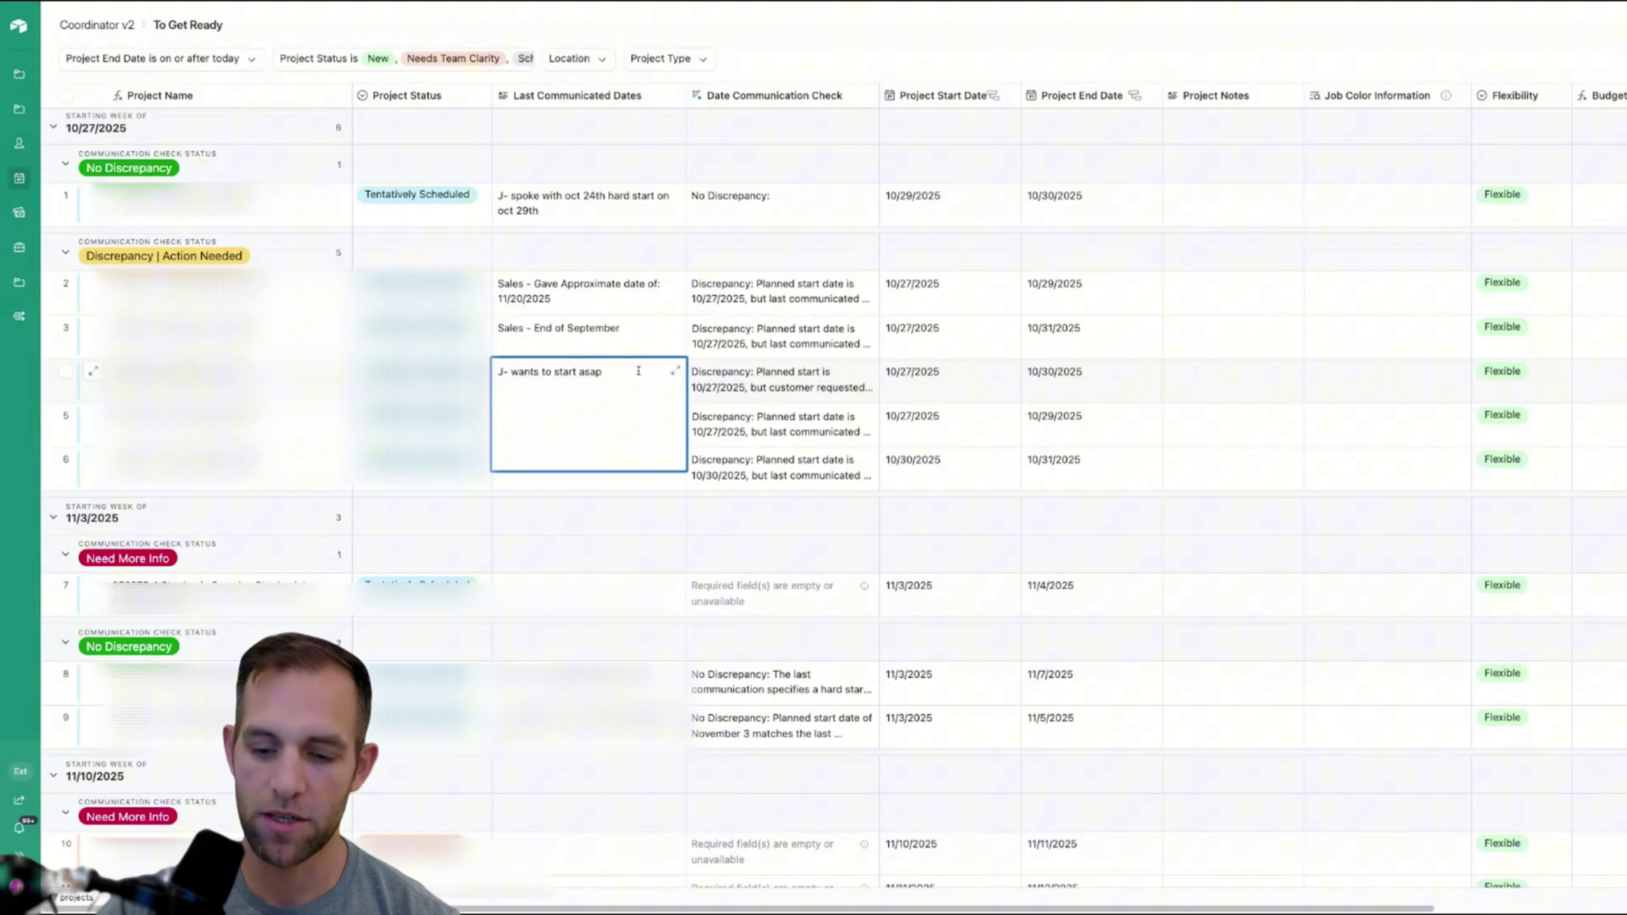
key("Return")
key("Return")
type("CK - Starting on ")
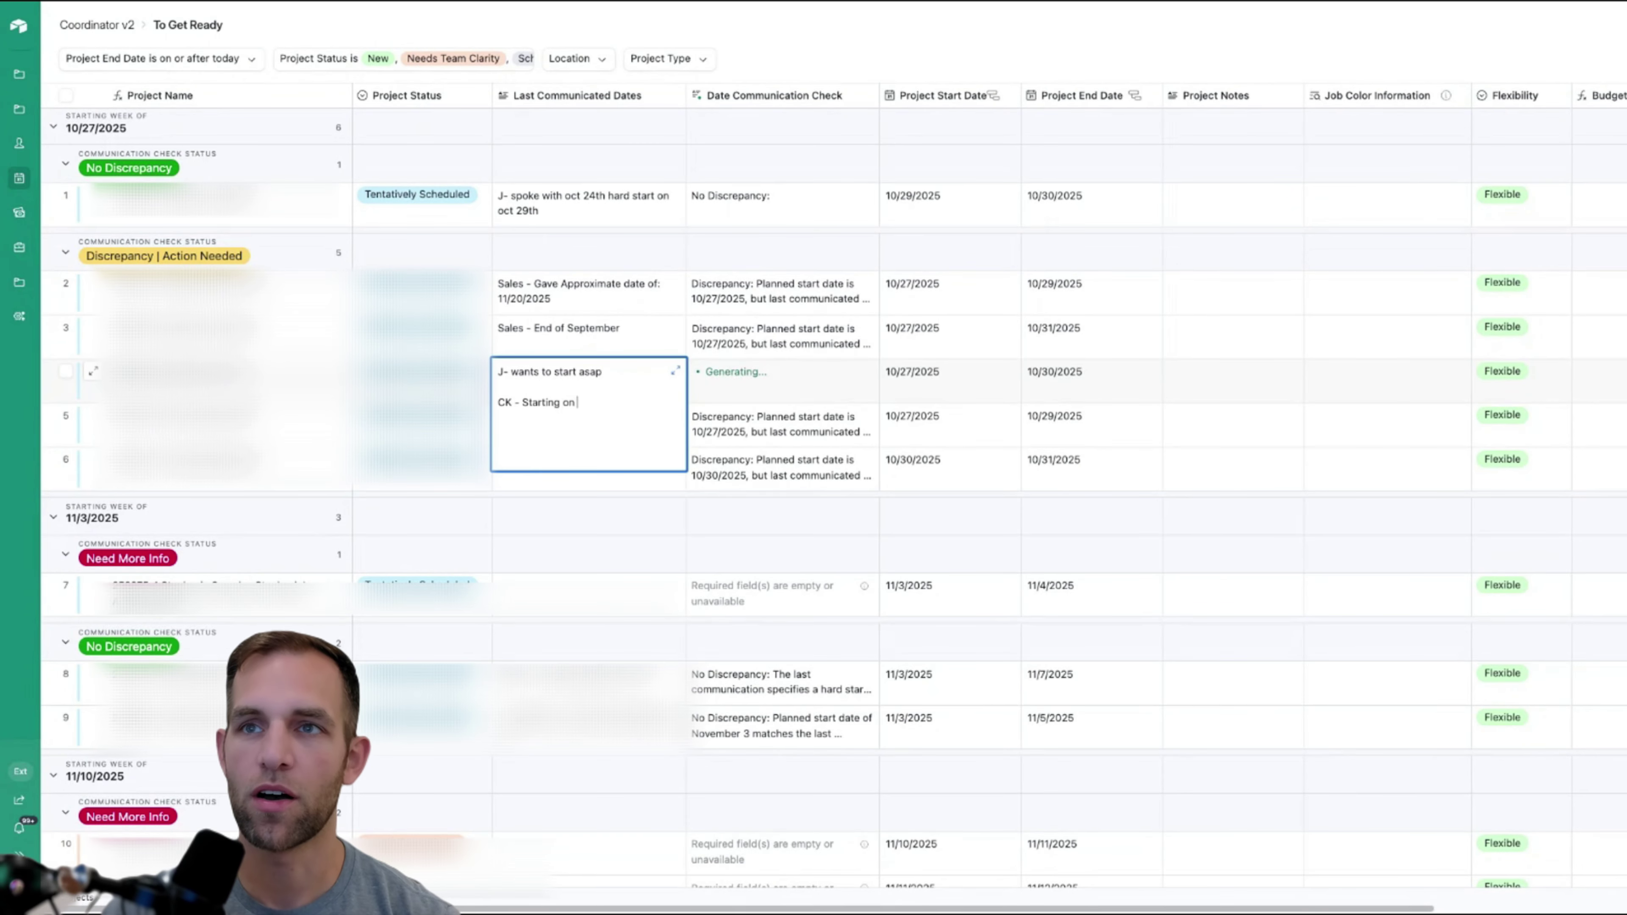
type("10/")
type("2")
left_click(770, 428)
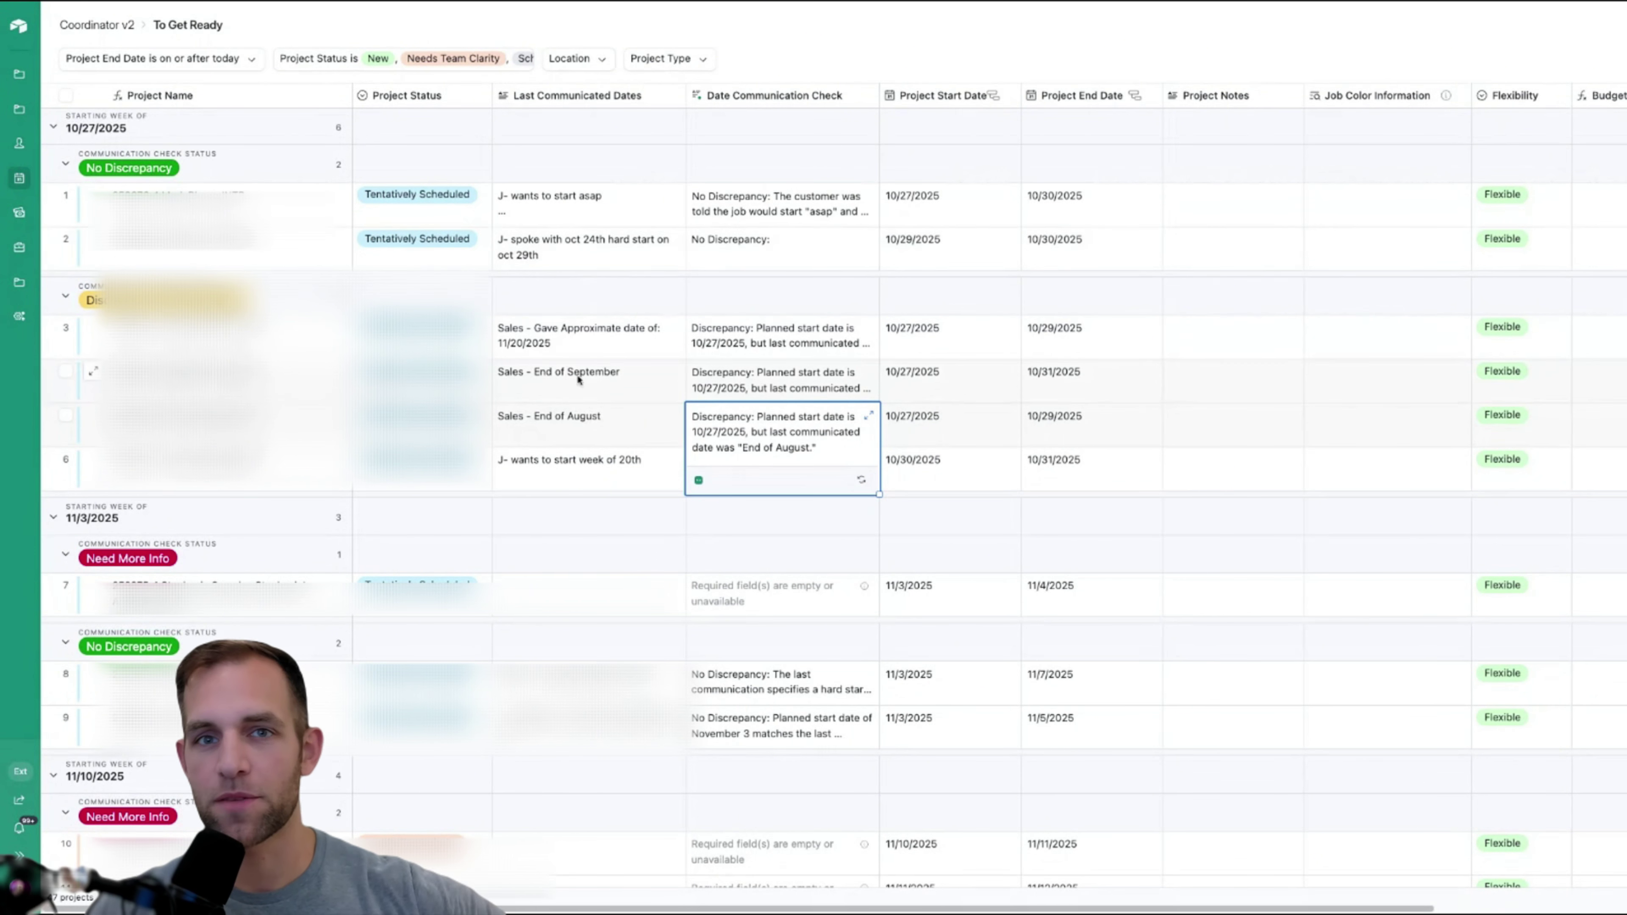
Review the last communicated dates and communication checks across the upcoming weeks, including the full check text for the "asap" project.
scroll(584, 397, "down", 20)
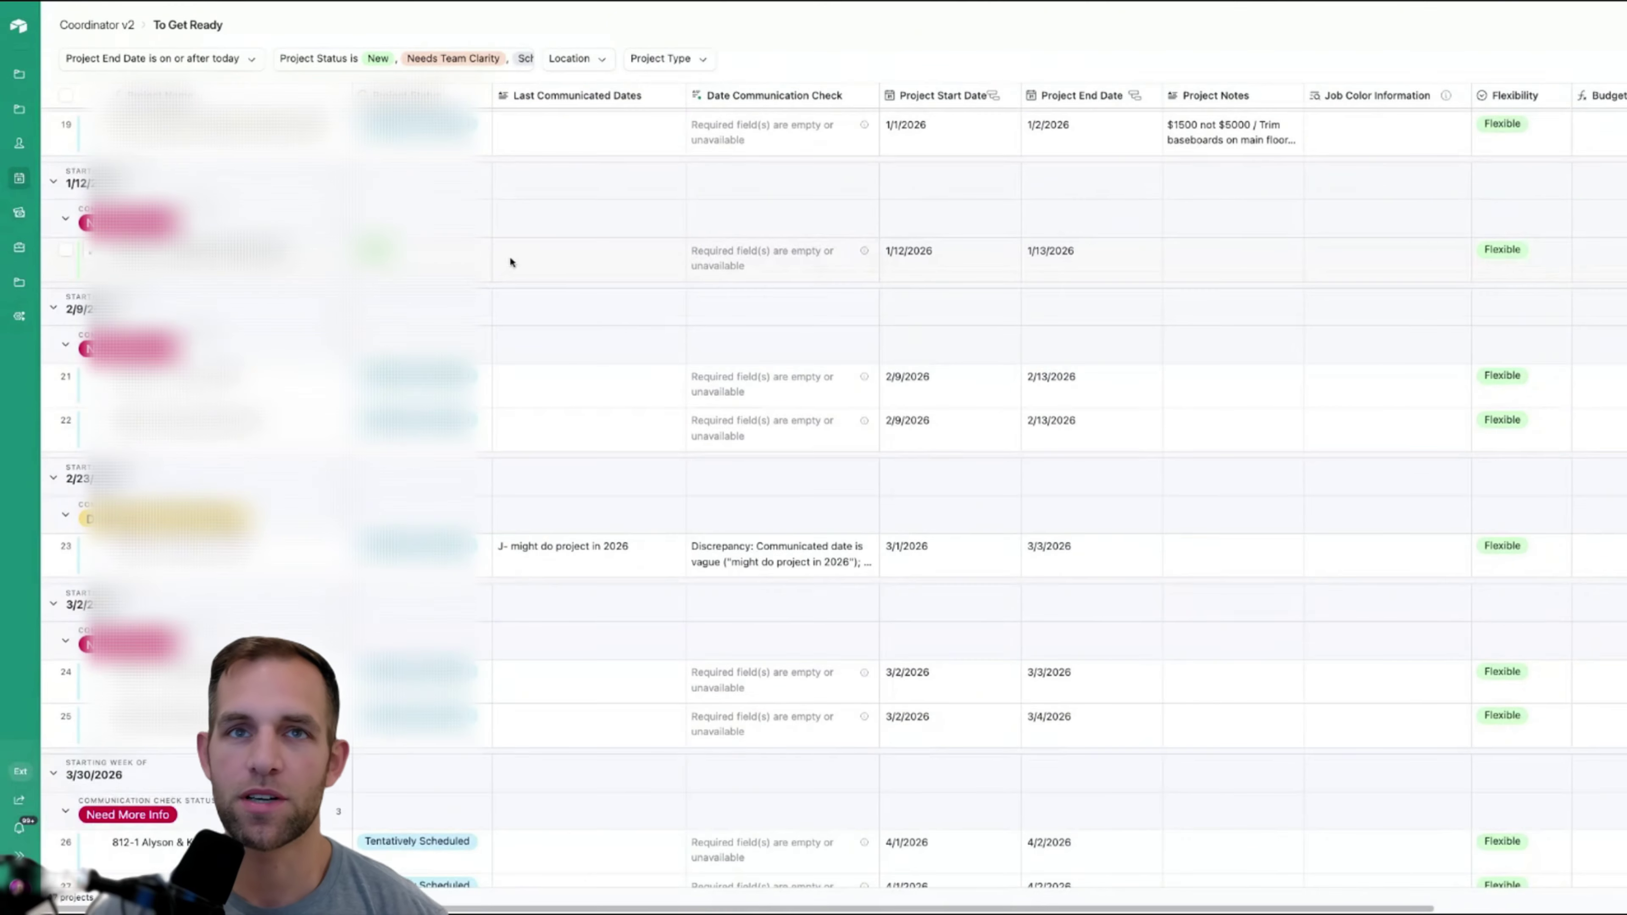
left_click(537, 261)
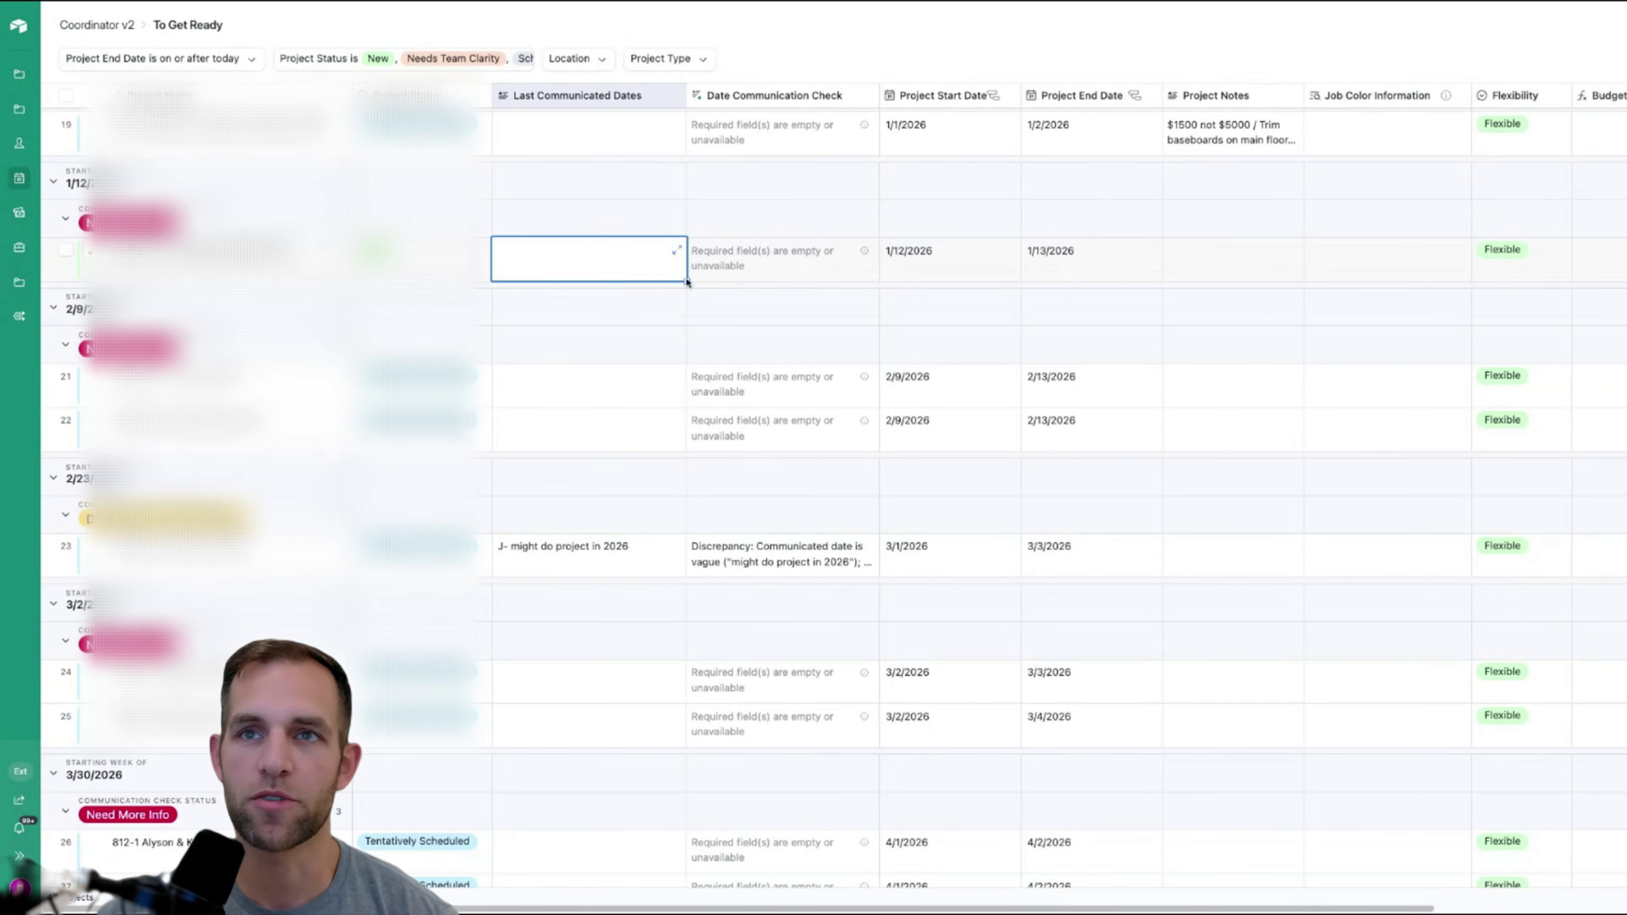
scroll(657, 272, "up", 10)
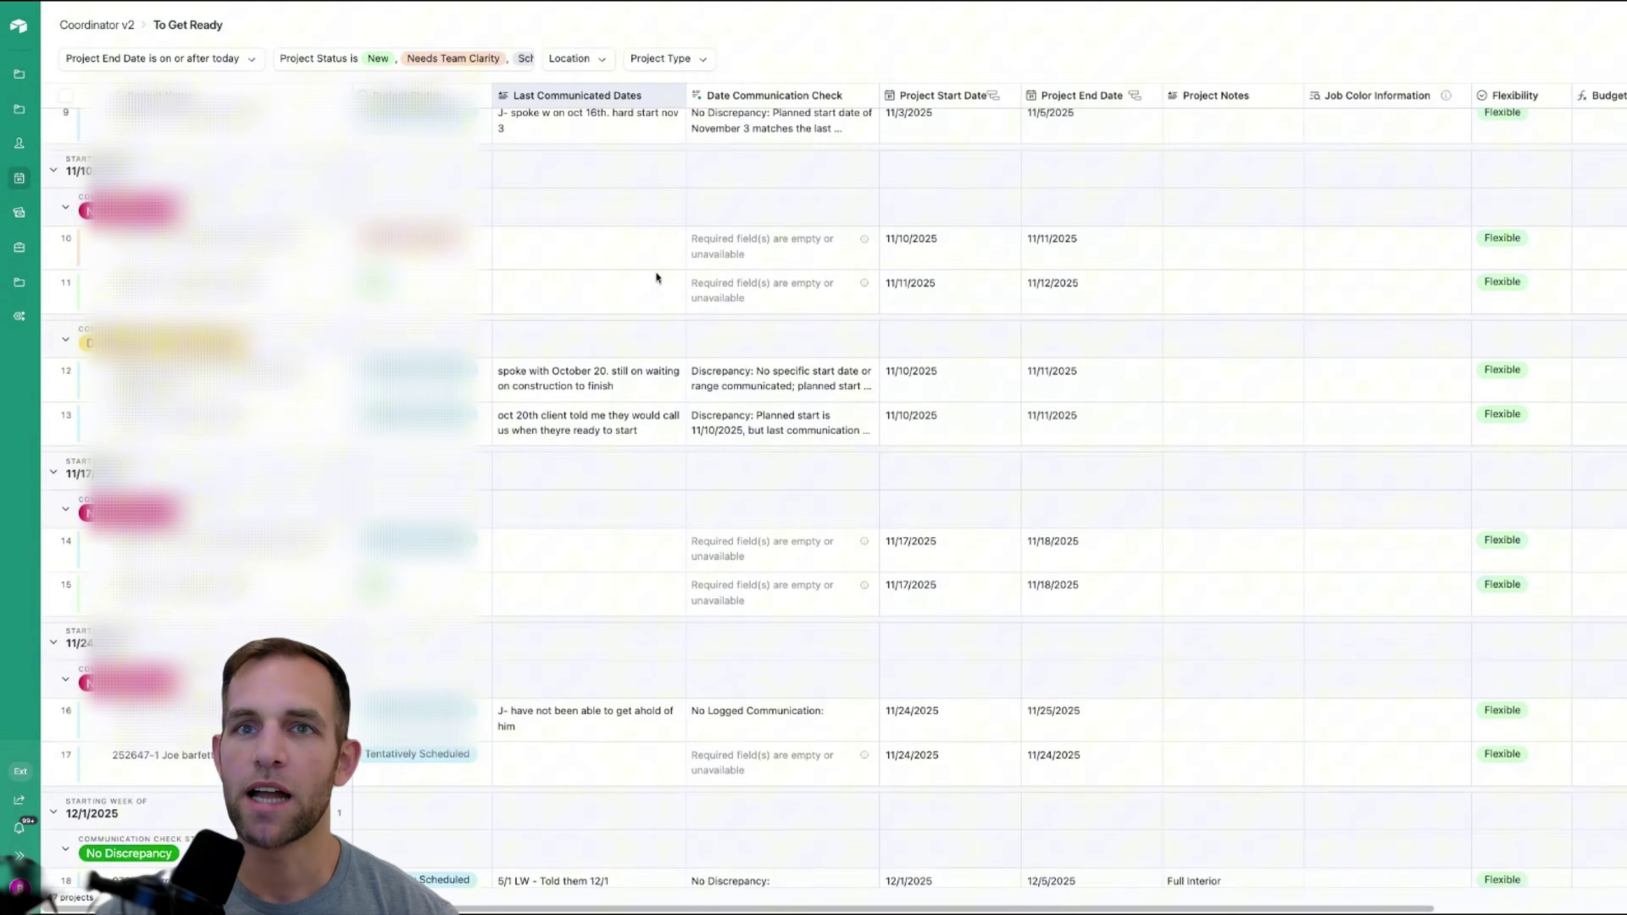
scroll(588, 416, "up", 5)
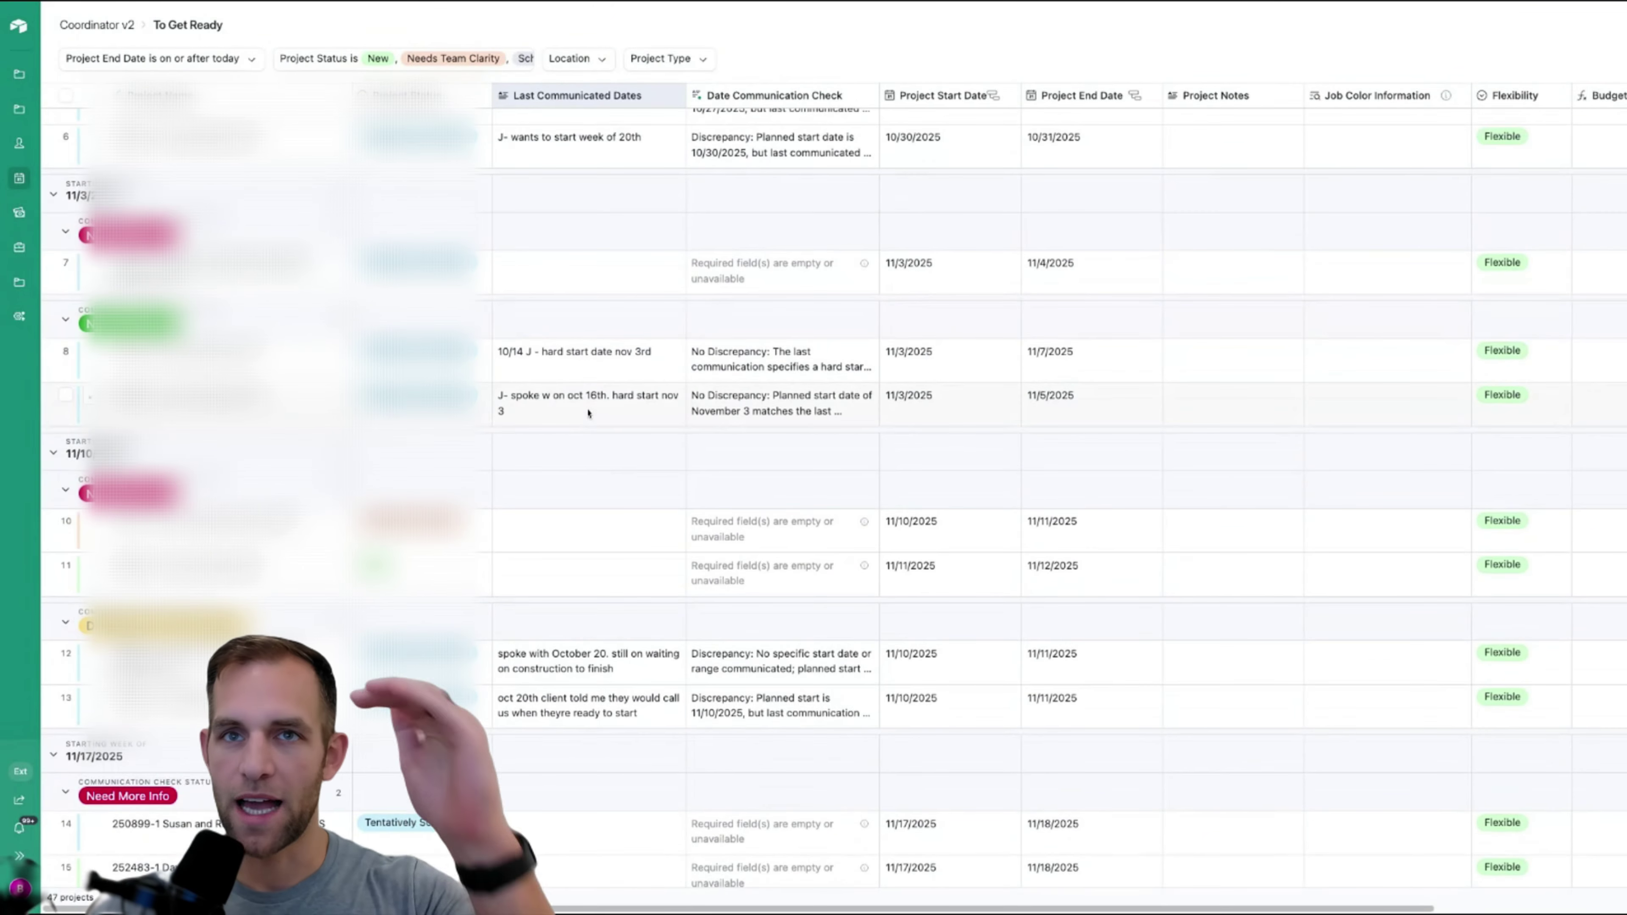
scroll(588, 413, "up", 5)
left_click(571, 331)
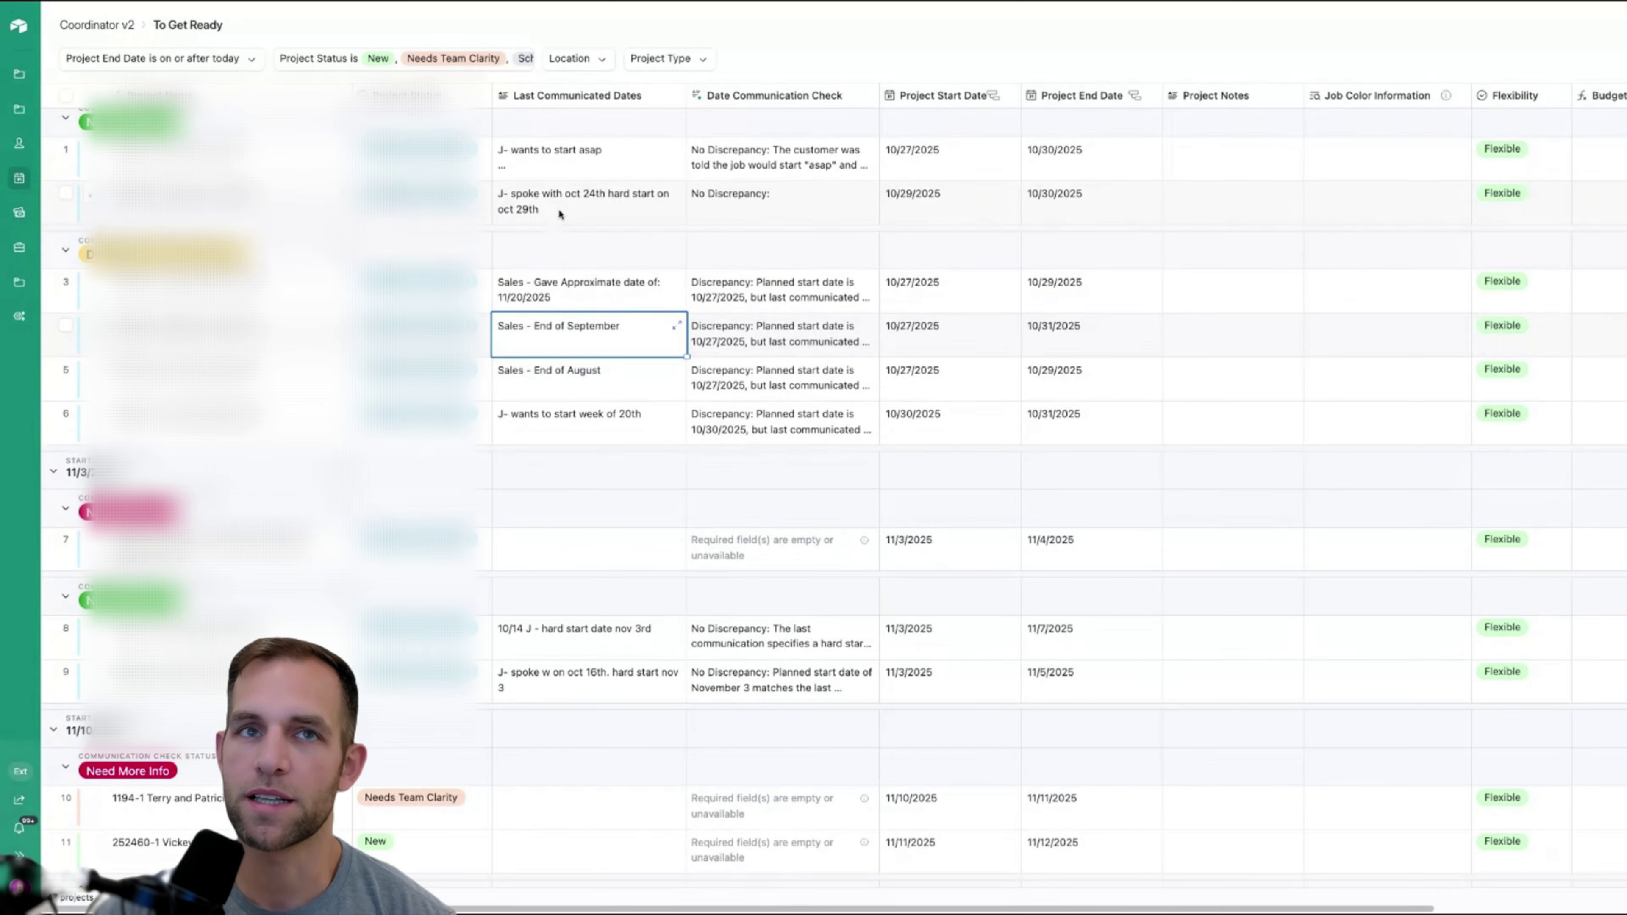
scroll(559, 217, "up", 1)
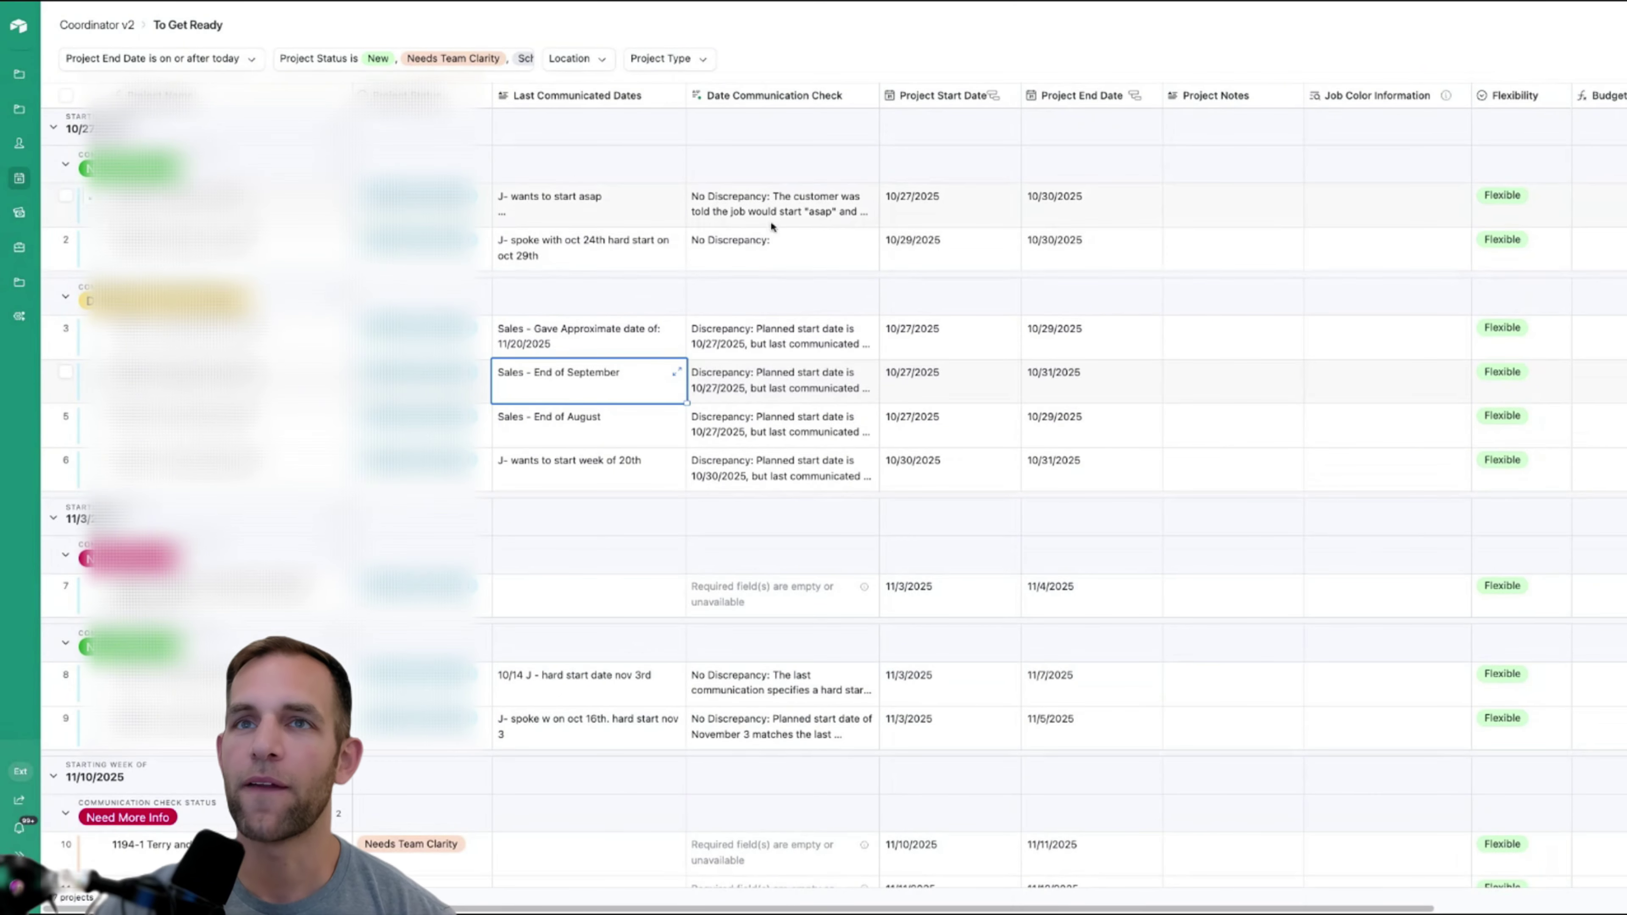
left_click(764, 202)
scroll(794, 231, "down", 1)
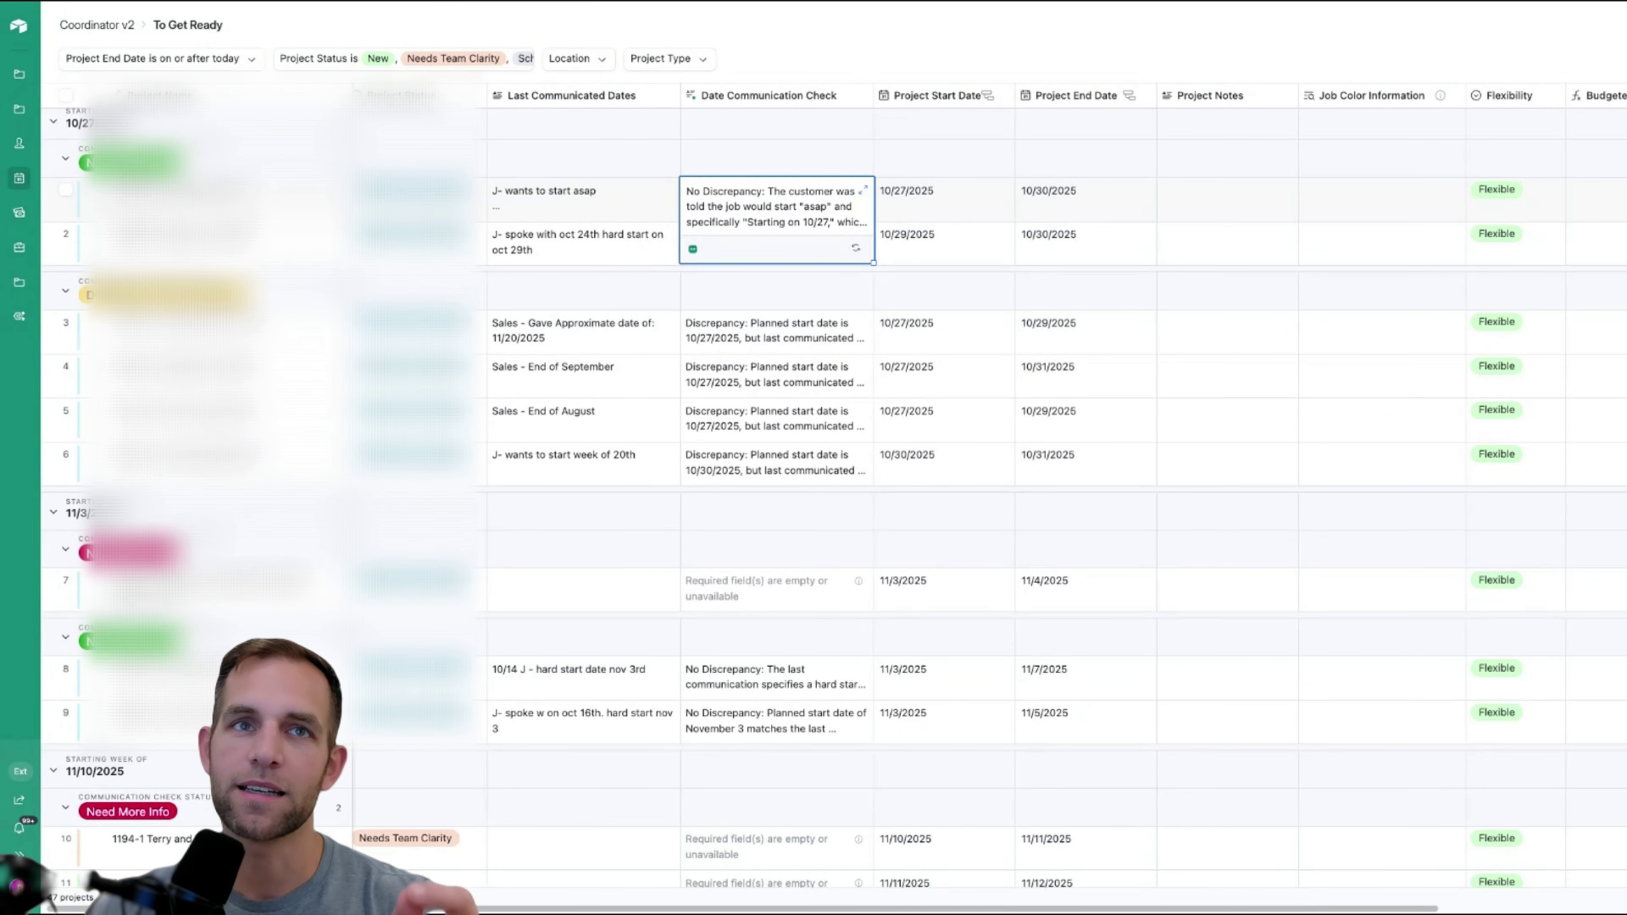
left_click(591, 337)
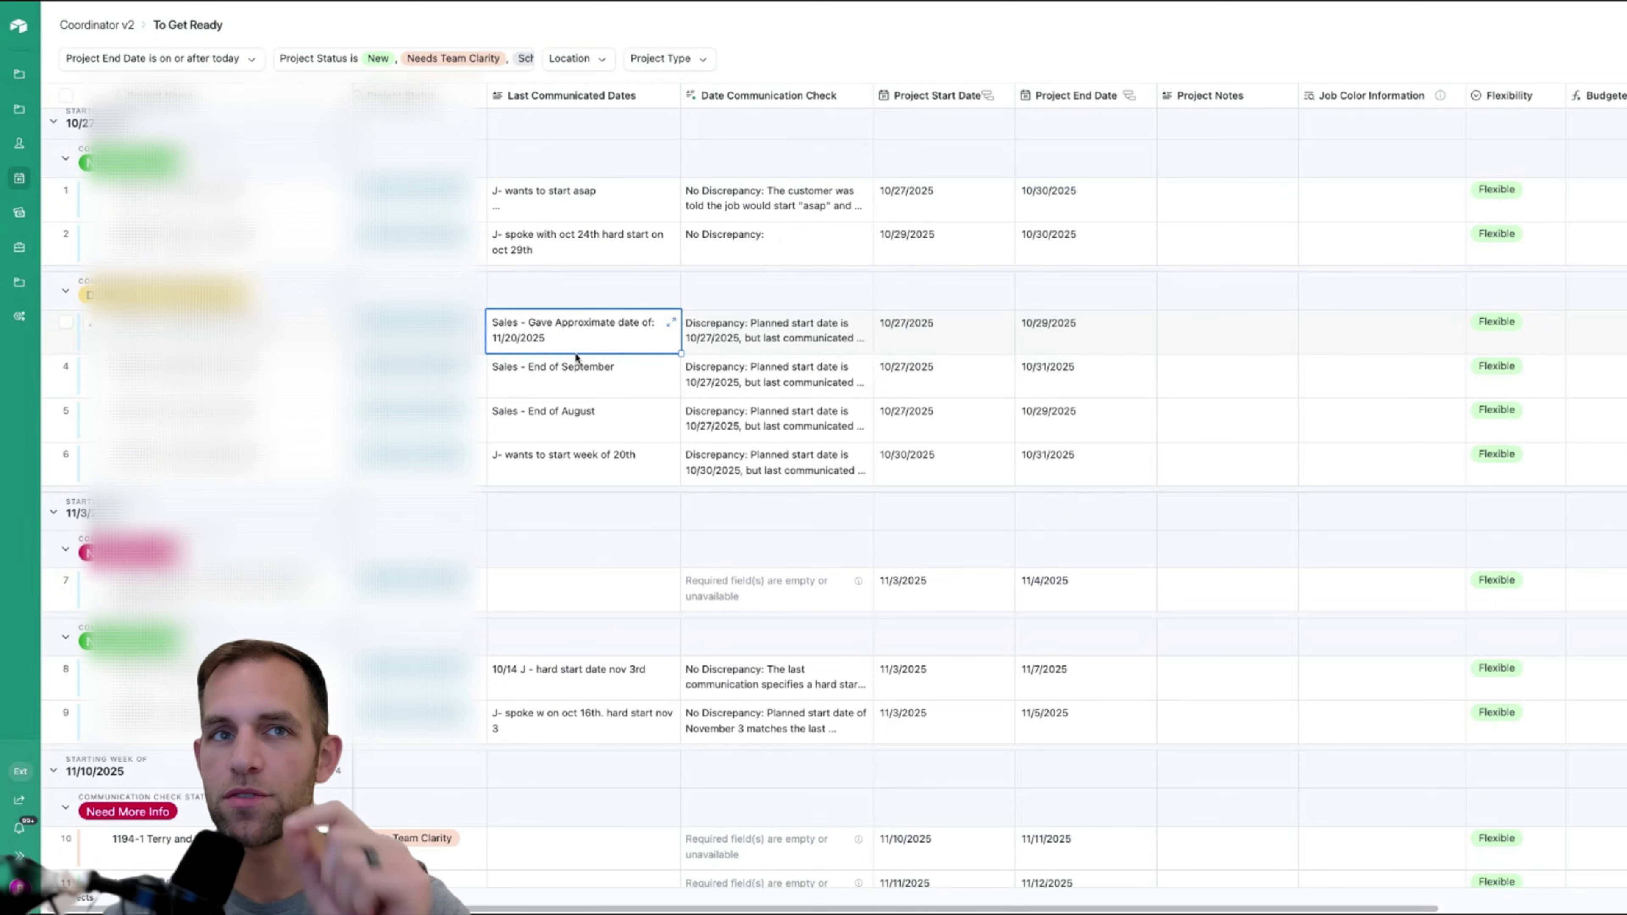
Open the base's underlying data and bring up the Date Communication Check field's configuration in the Projects table.
scroll(854, 341, "left", 1)
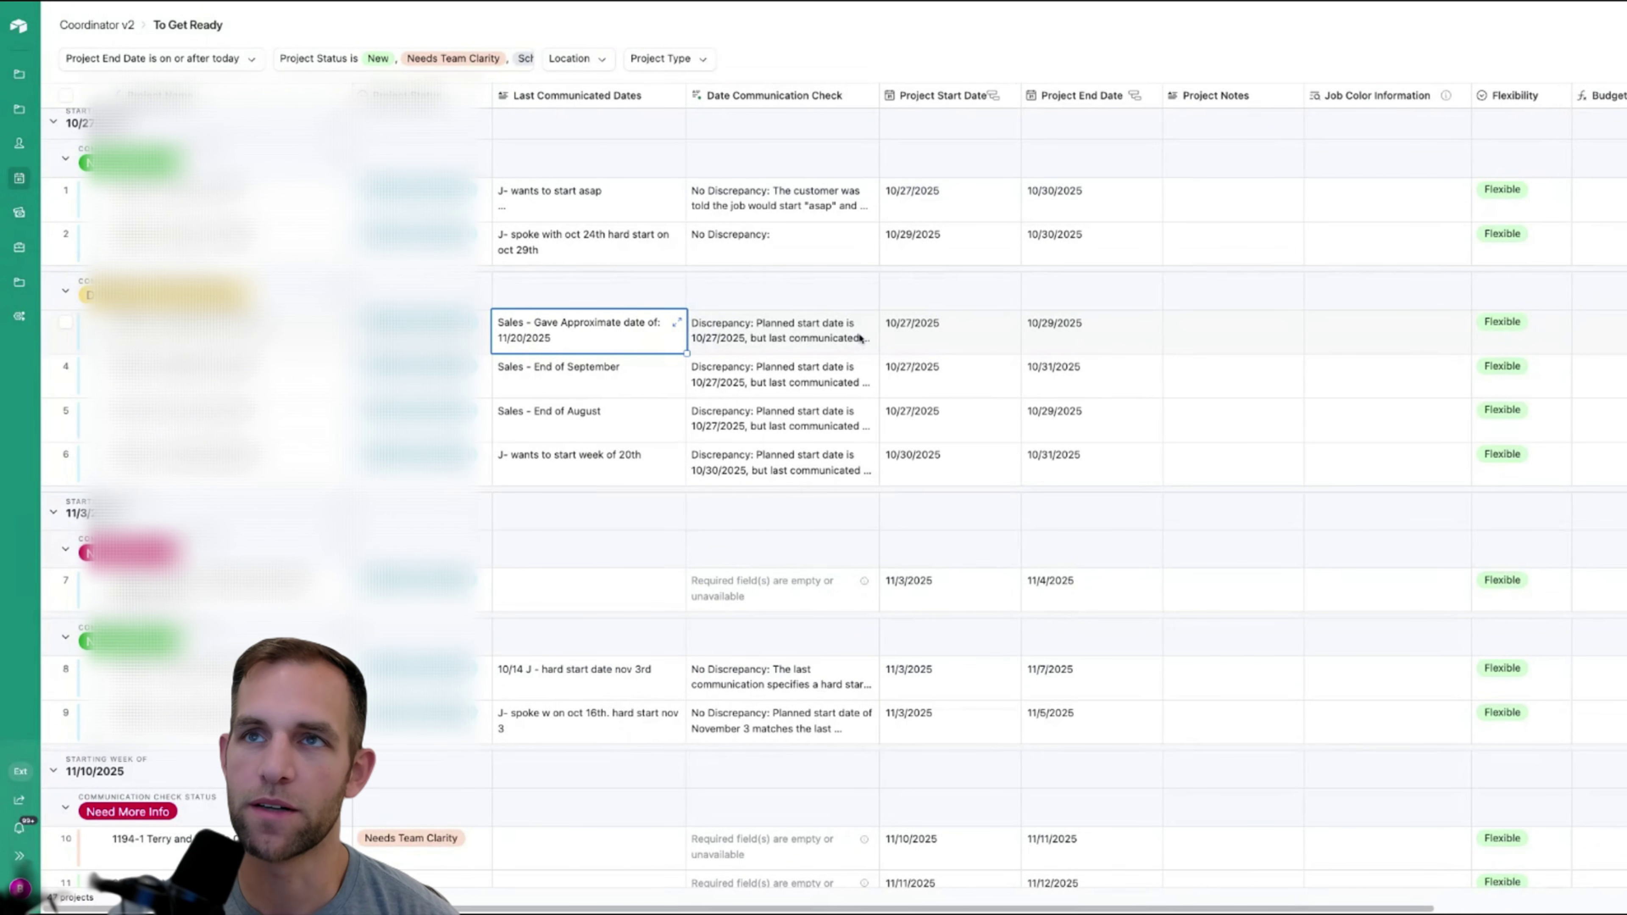
left_click(18, 26)
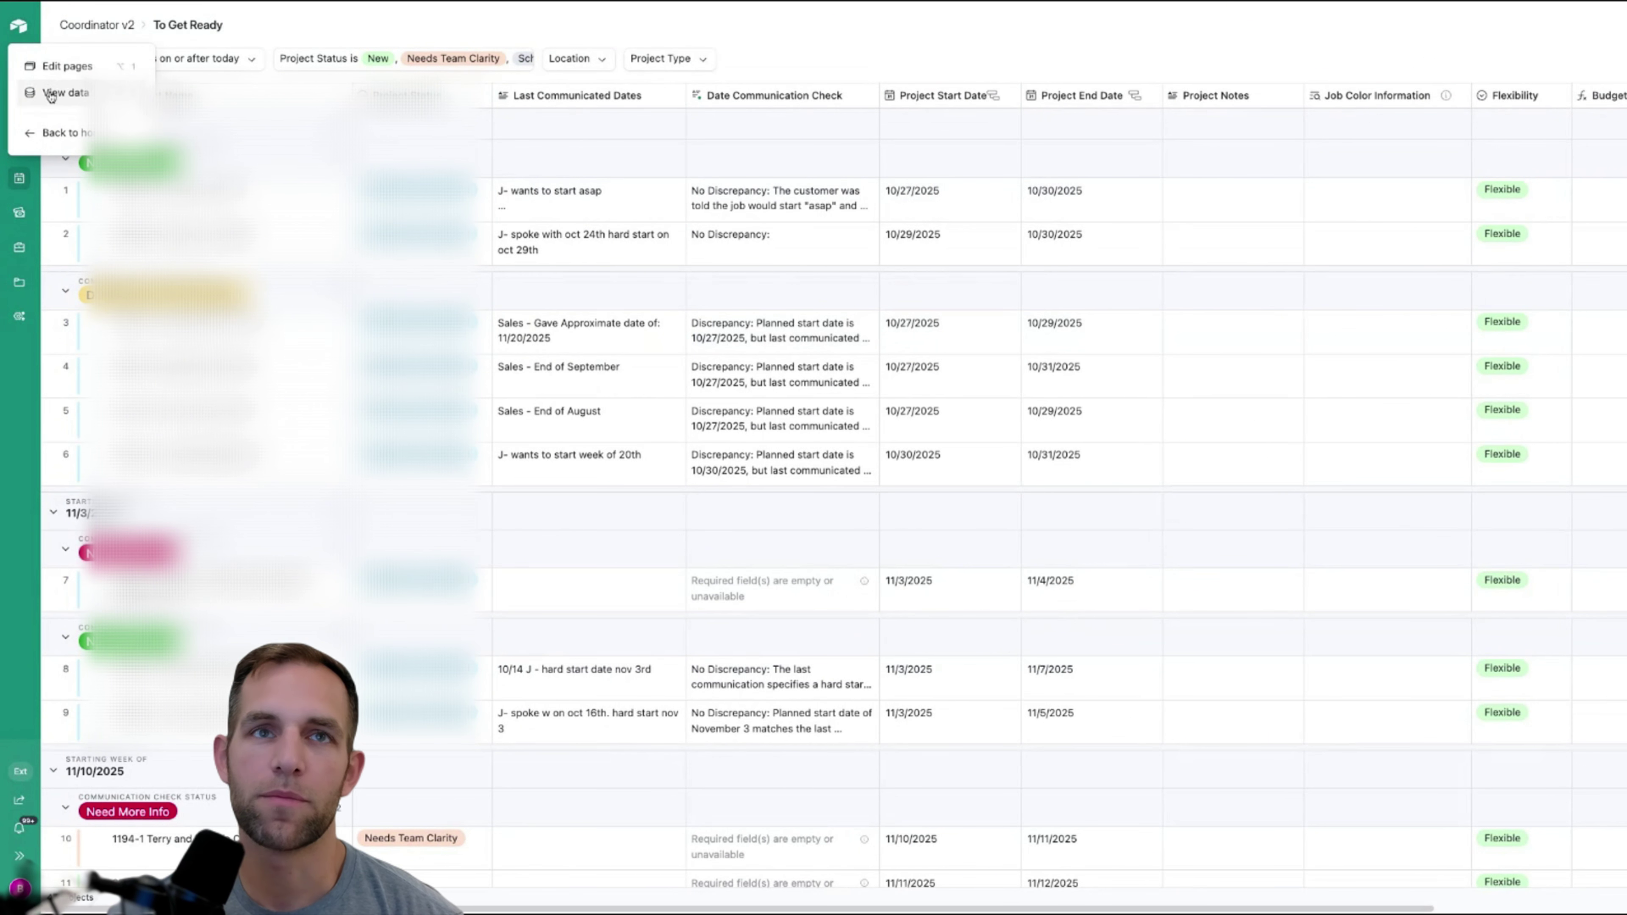
left_click(50, 95)
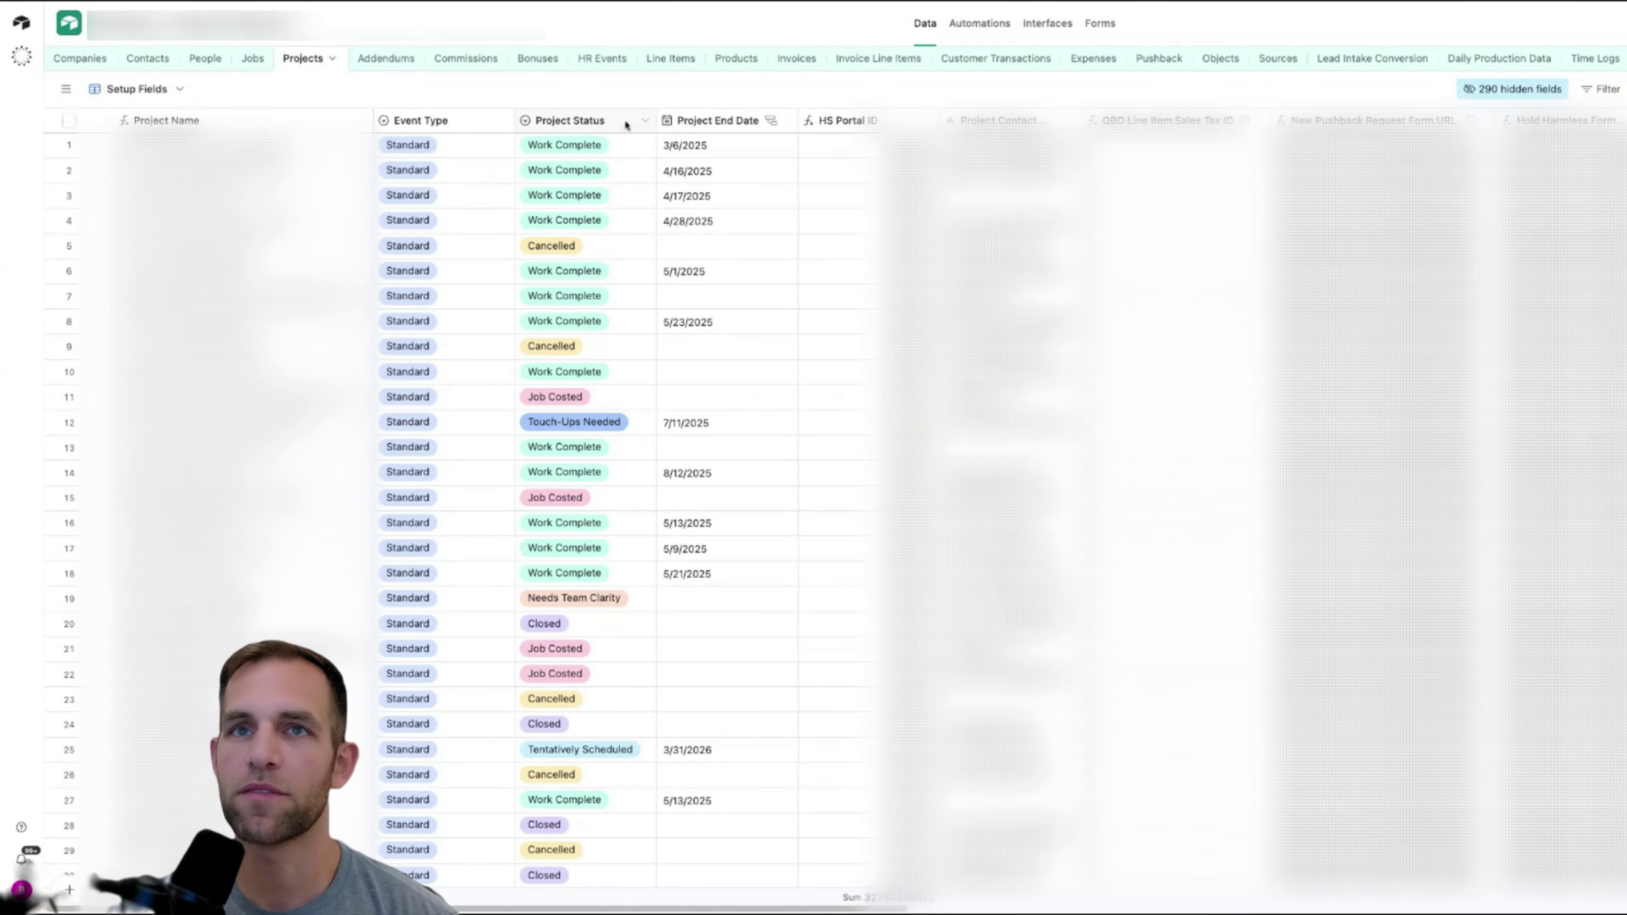
scroll(721, 133, "right", 20)
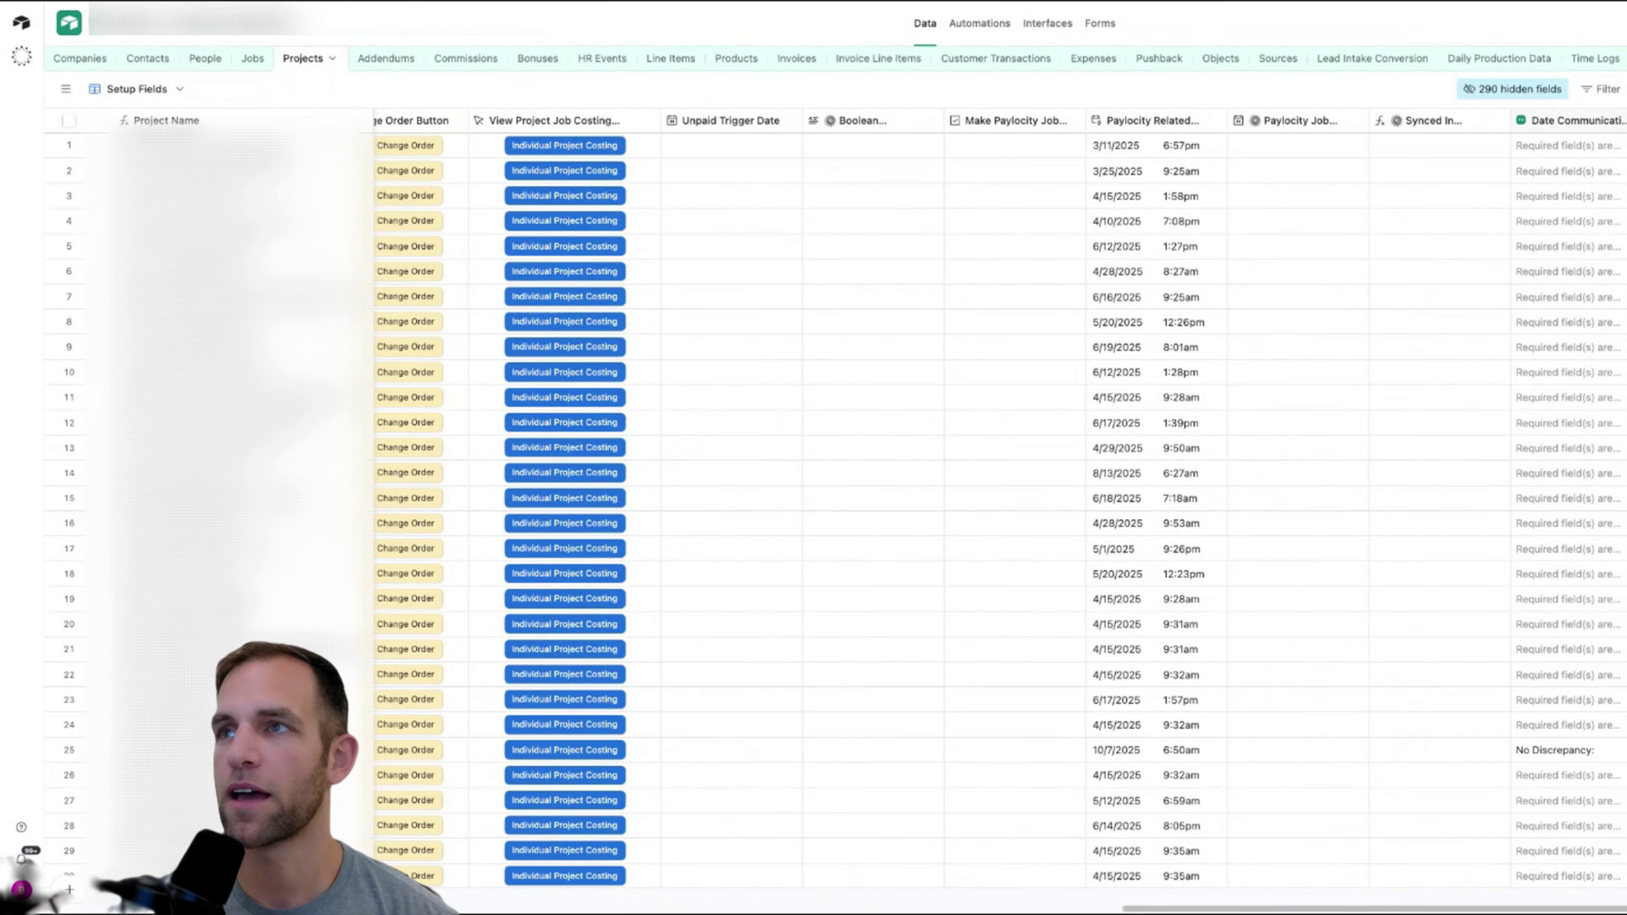
double_click(1601, 120)
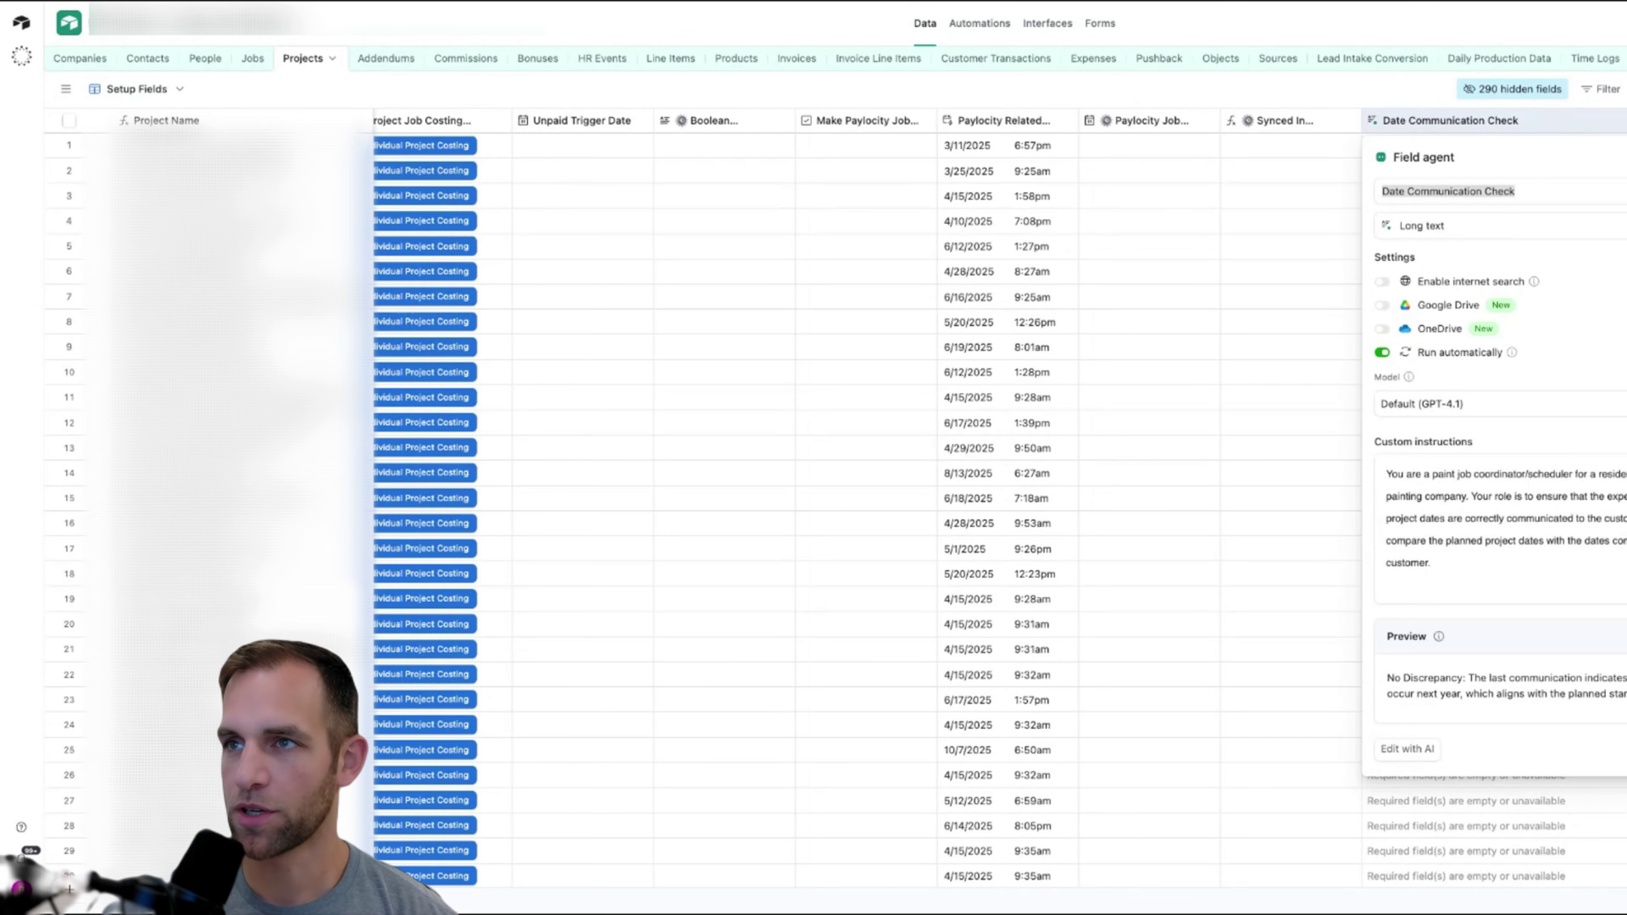
Examine the closing output rules in the Date Communication Check custom instructions, including the rule about the colon after the initial output.
left_click_drag(1385, 471, 1512, 549)
scroll(1512, 549, "down", 5)
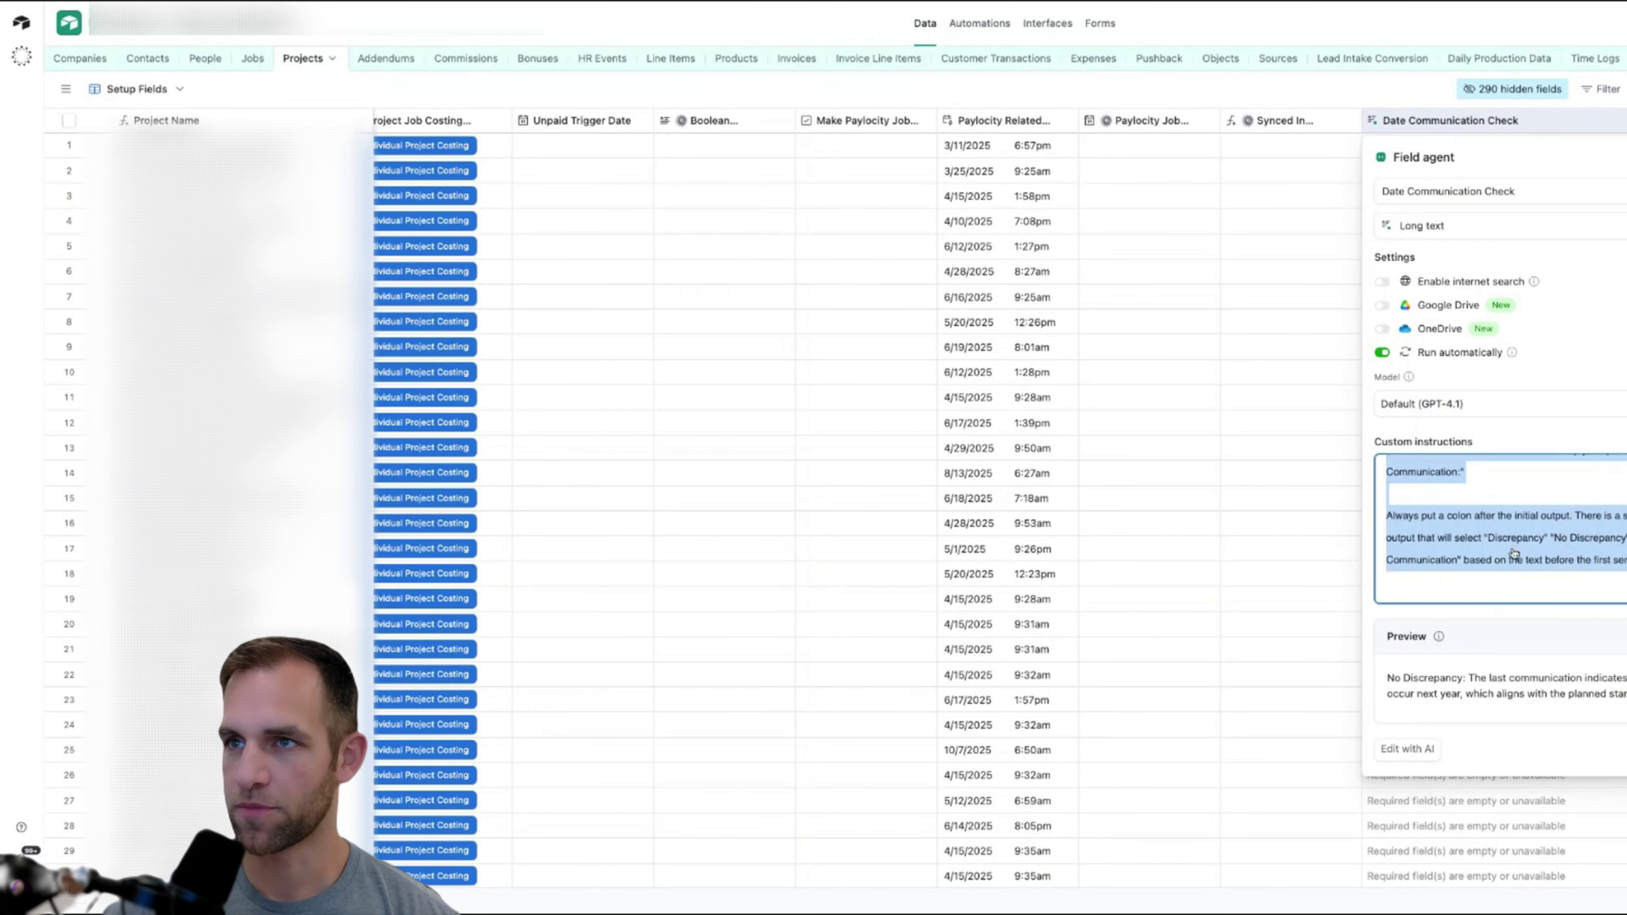
left_click(1448, 495)
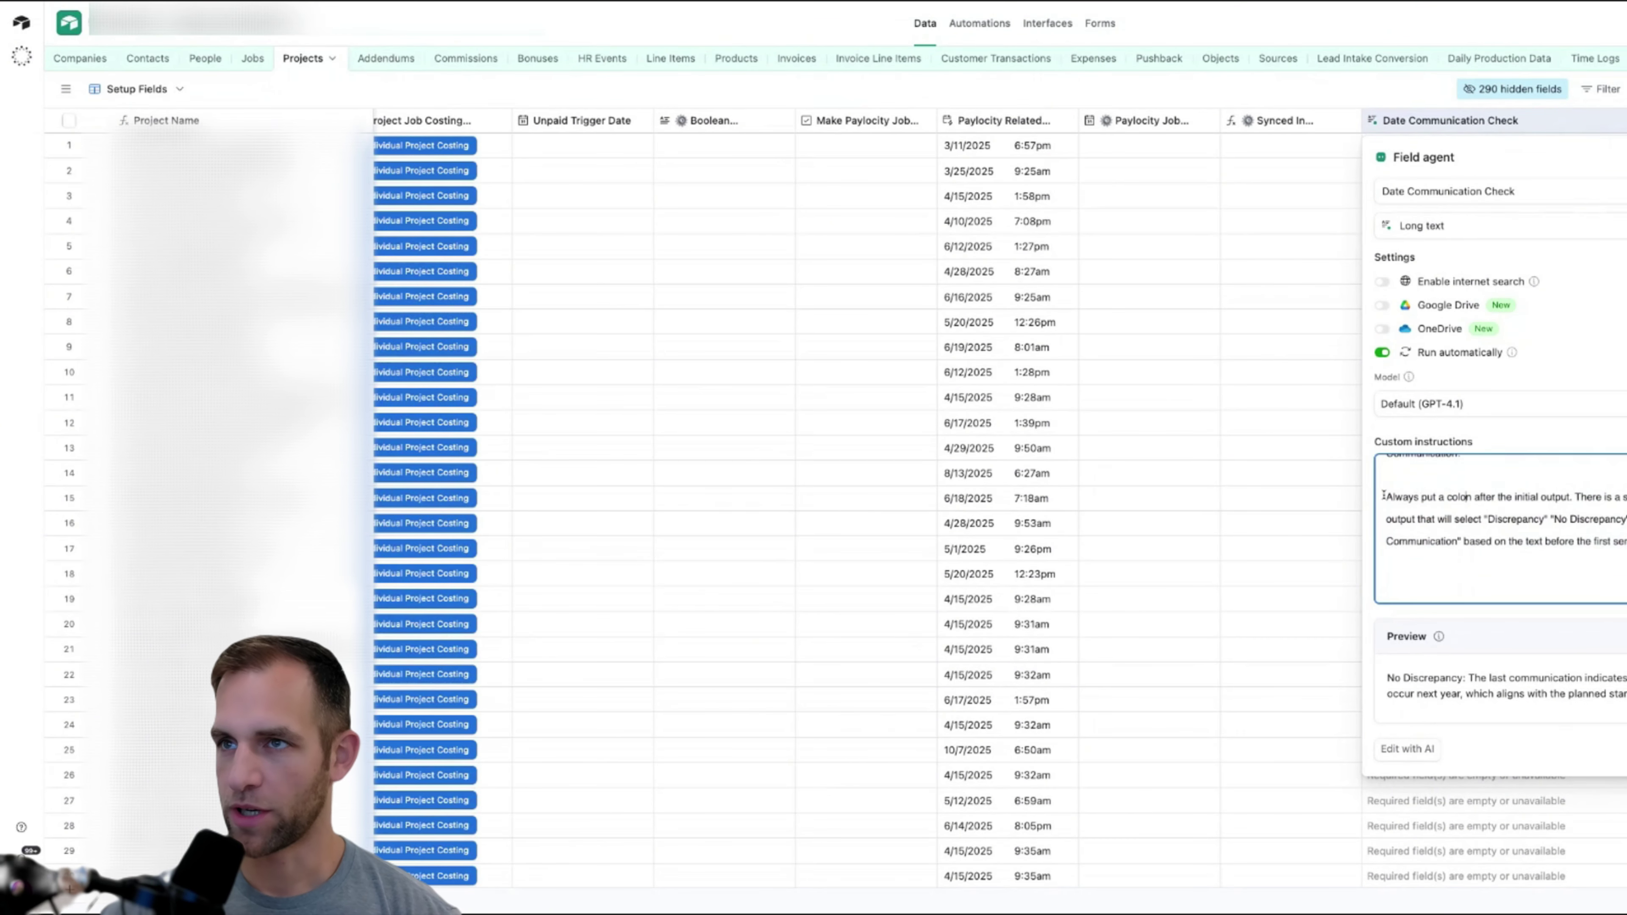
left_click_drag(1384, 497, 1620, 499)
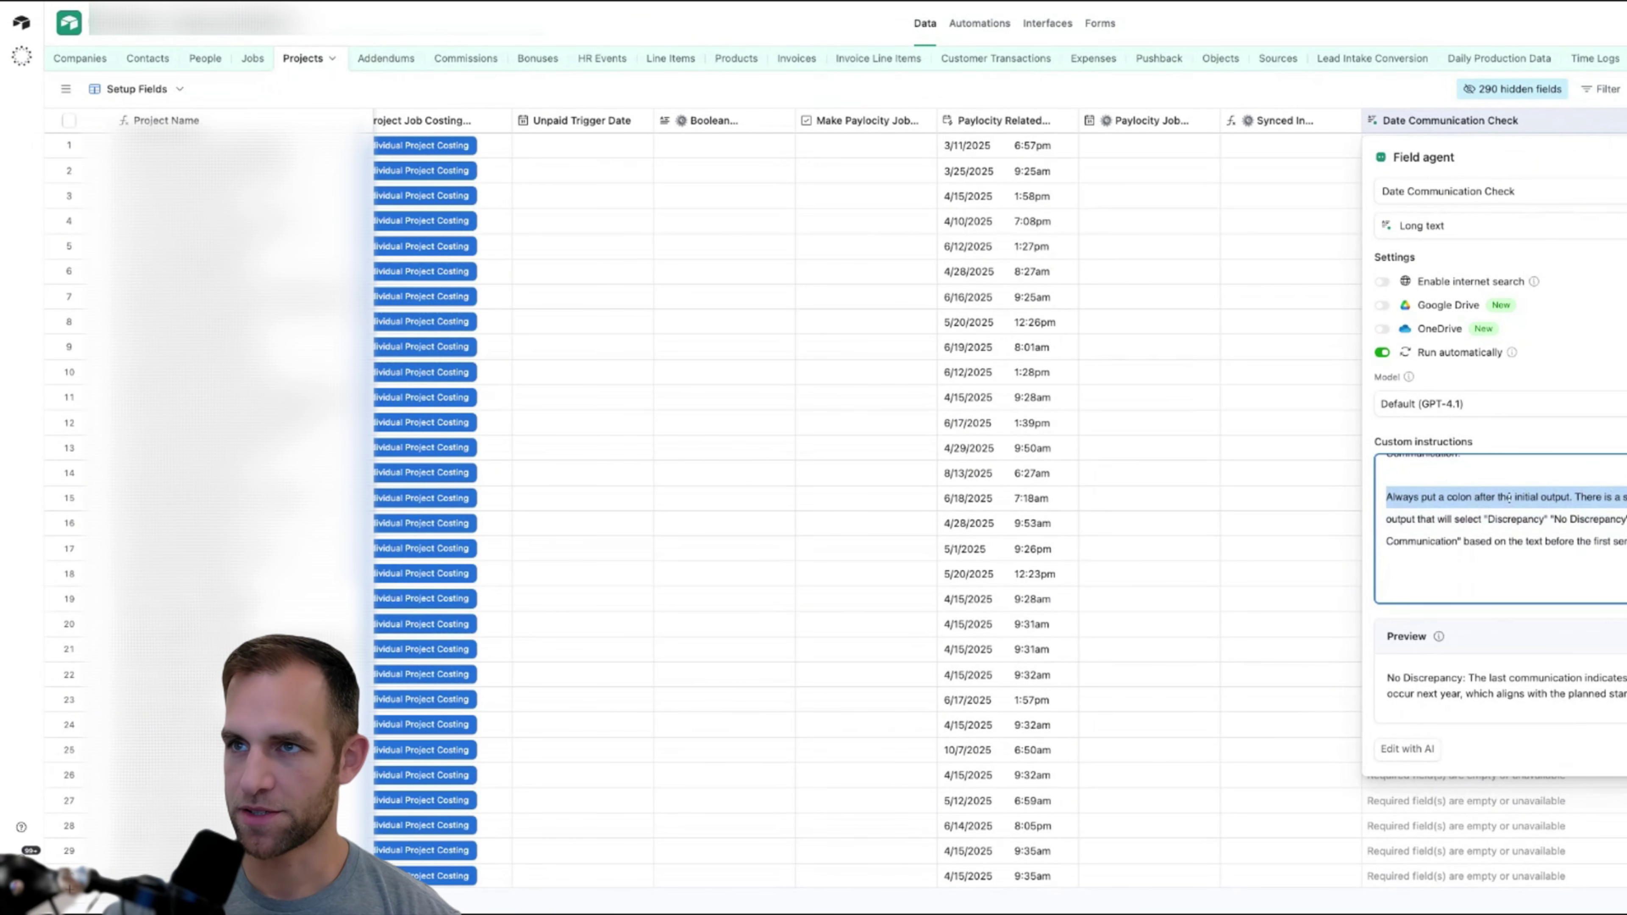
left_click(1505, 513)
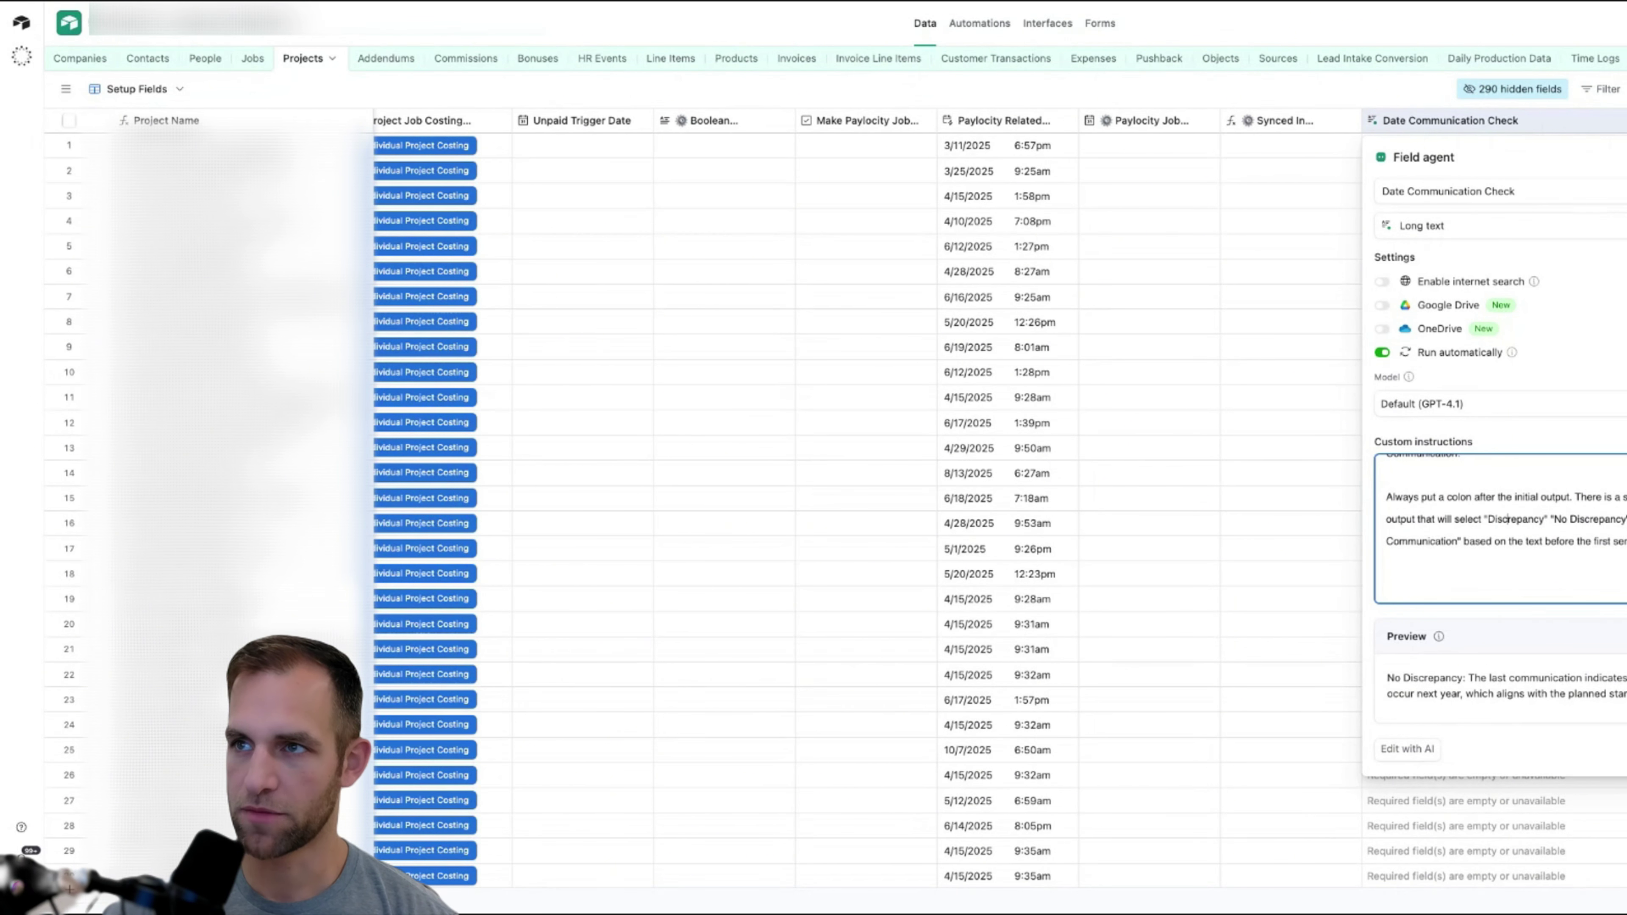
Review the custom instructions' context fields for planned, communicated and last modified dates, along with the output section and the opening role description.
scroll(1506, 519, "up", 5)
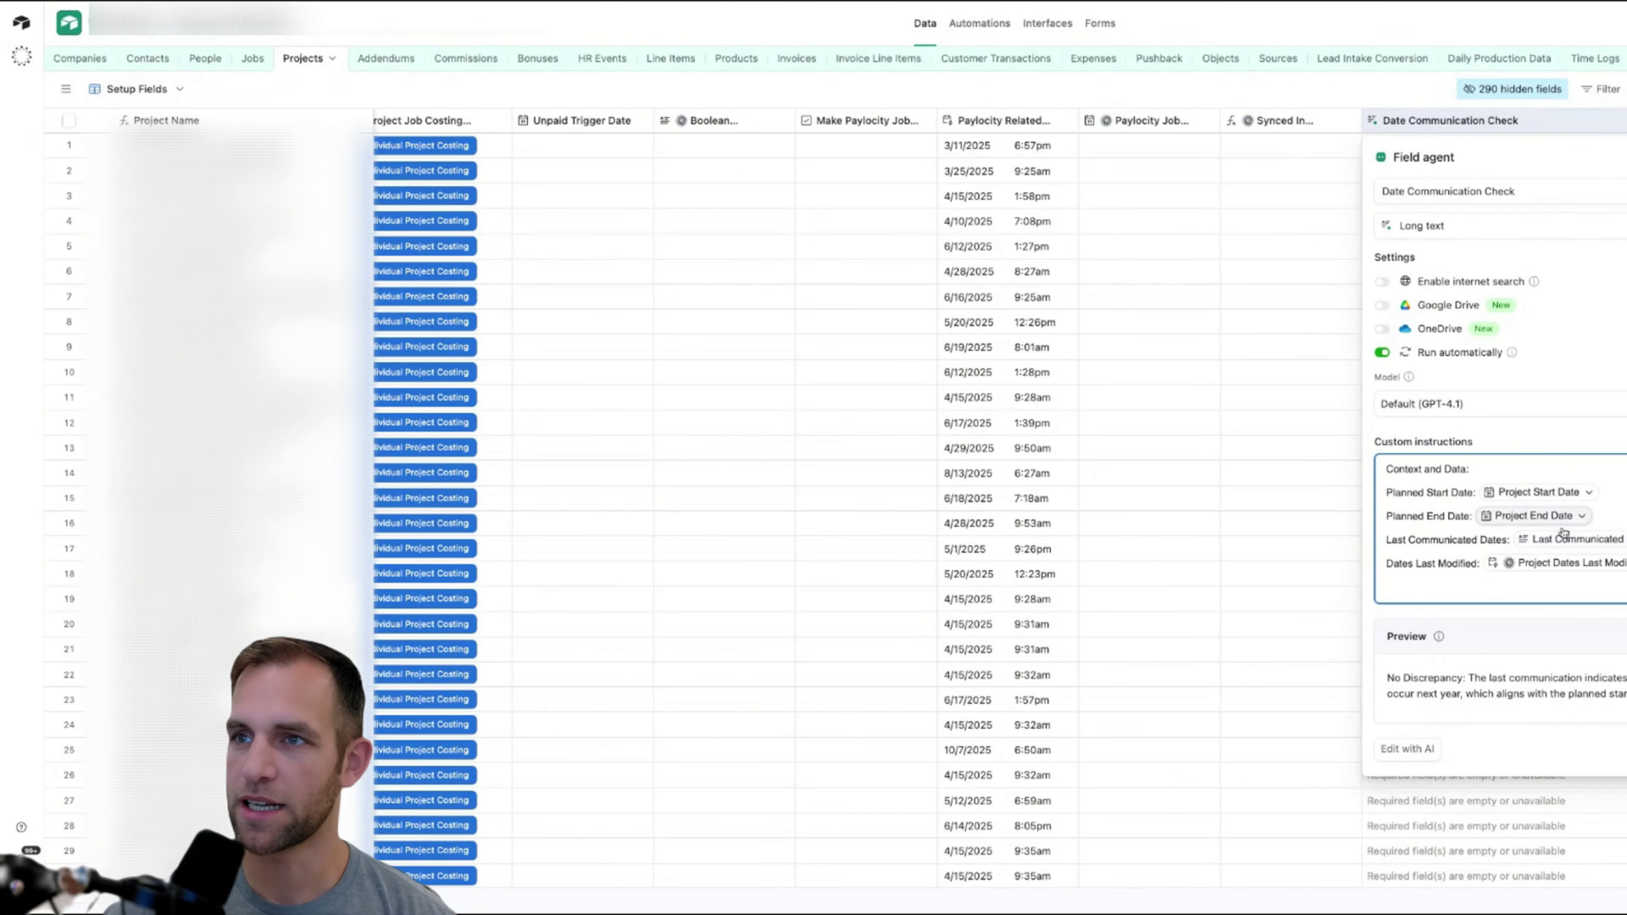
scroll(1587, 558, "down", 2)
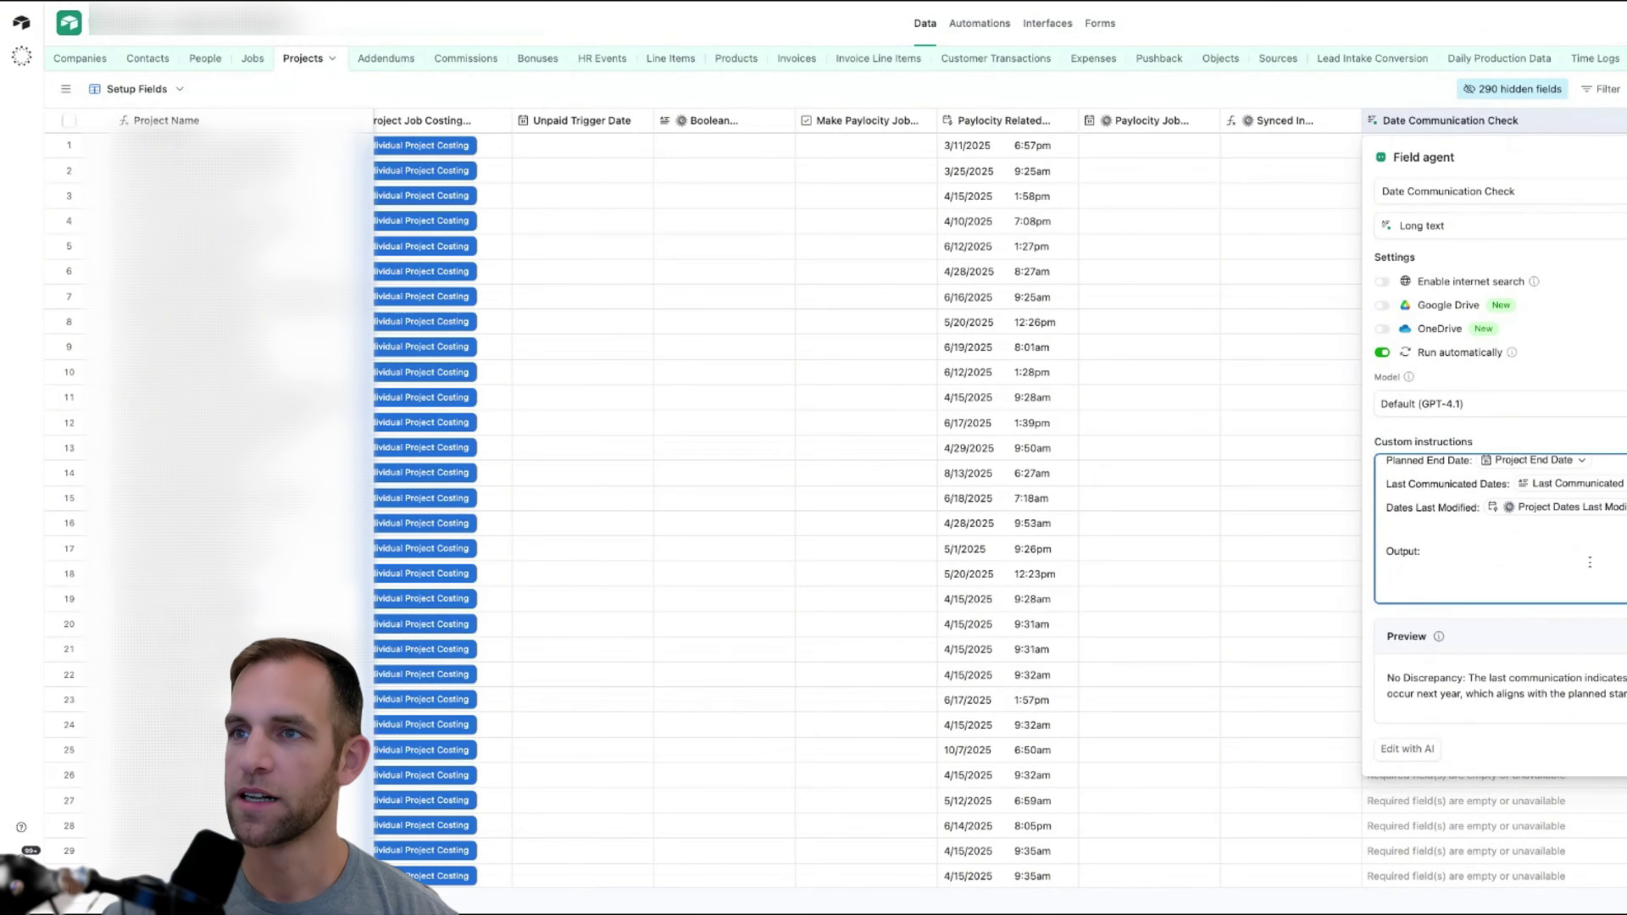
scroll(1556, 499, "up", 2)
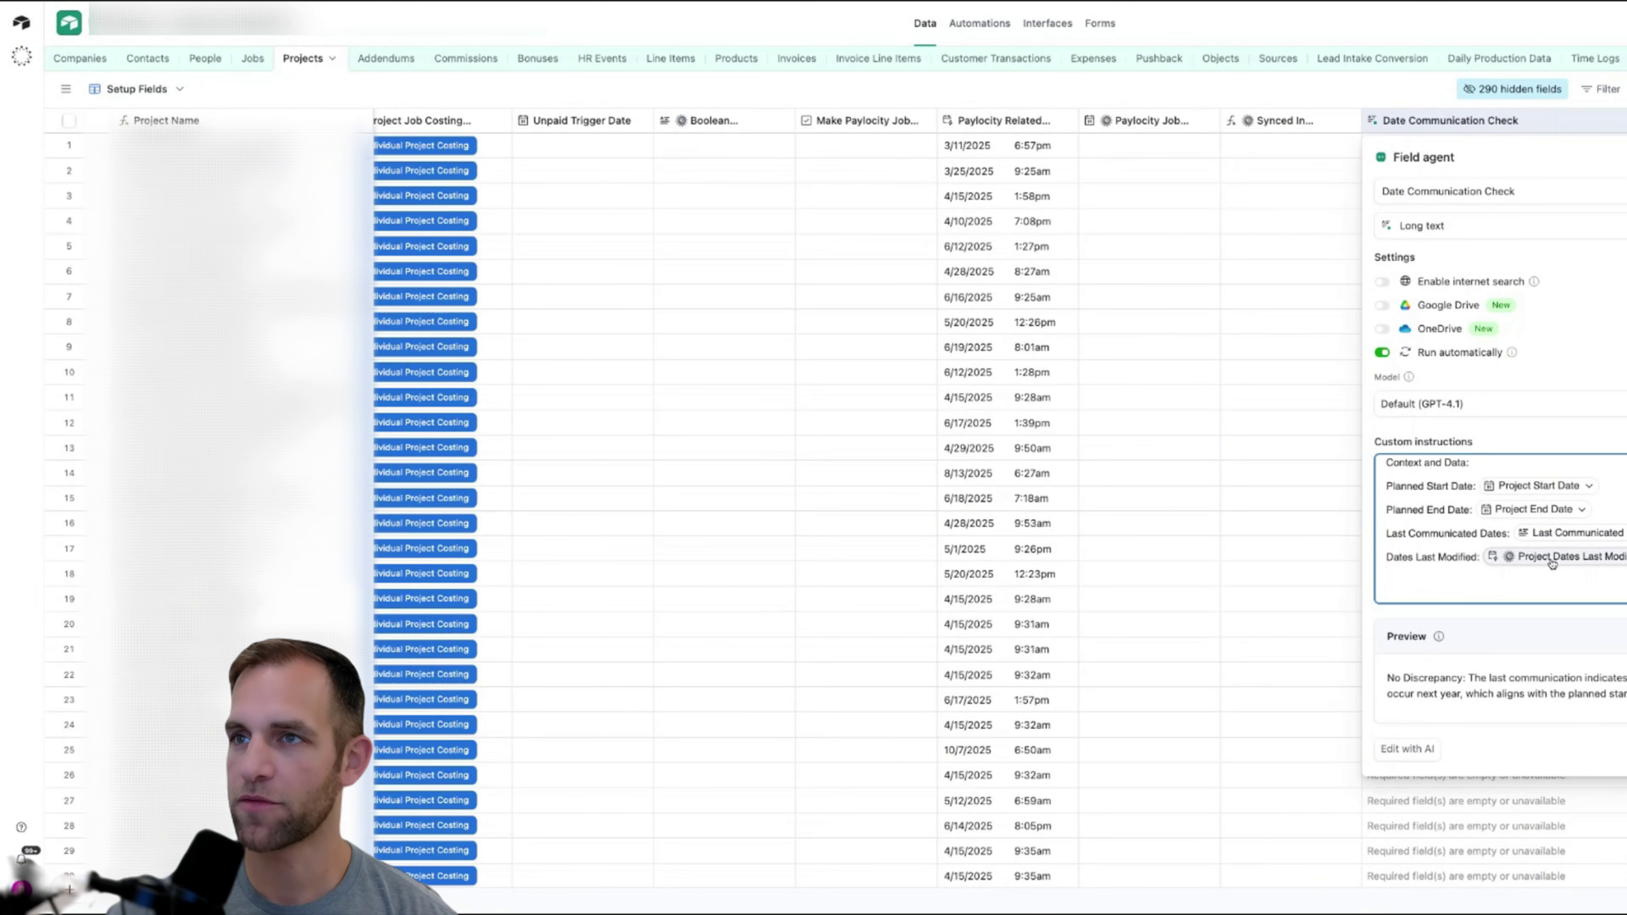
scroll(1551, 562, "down", 2)
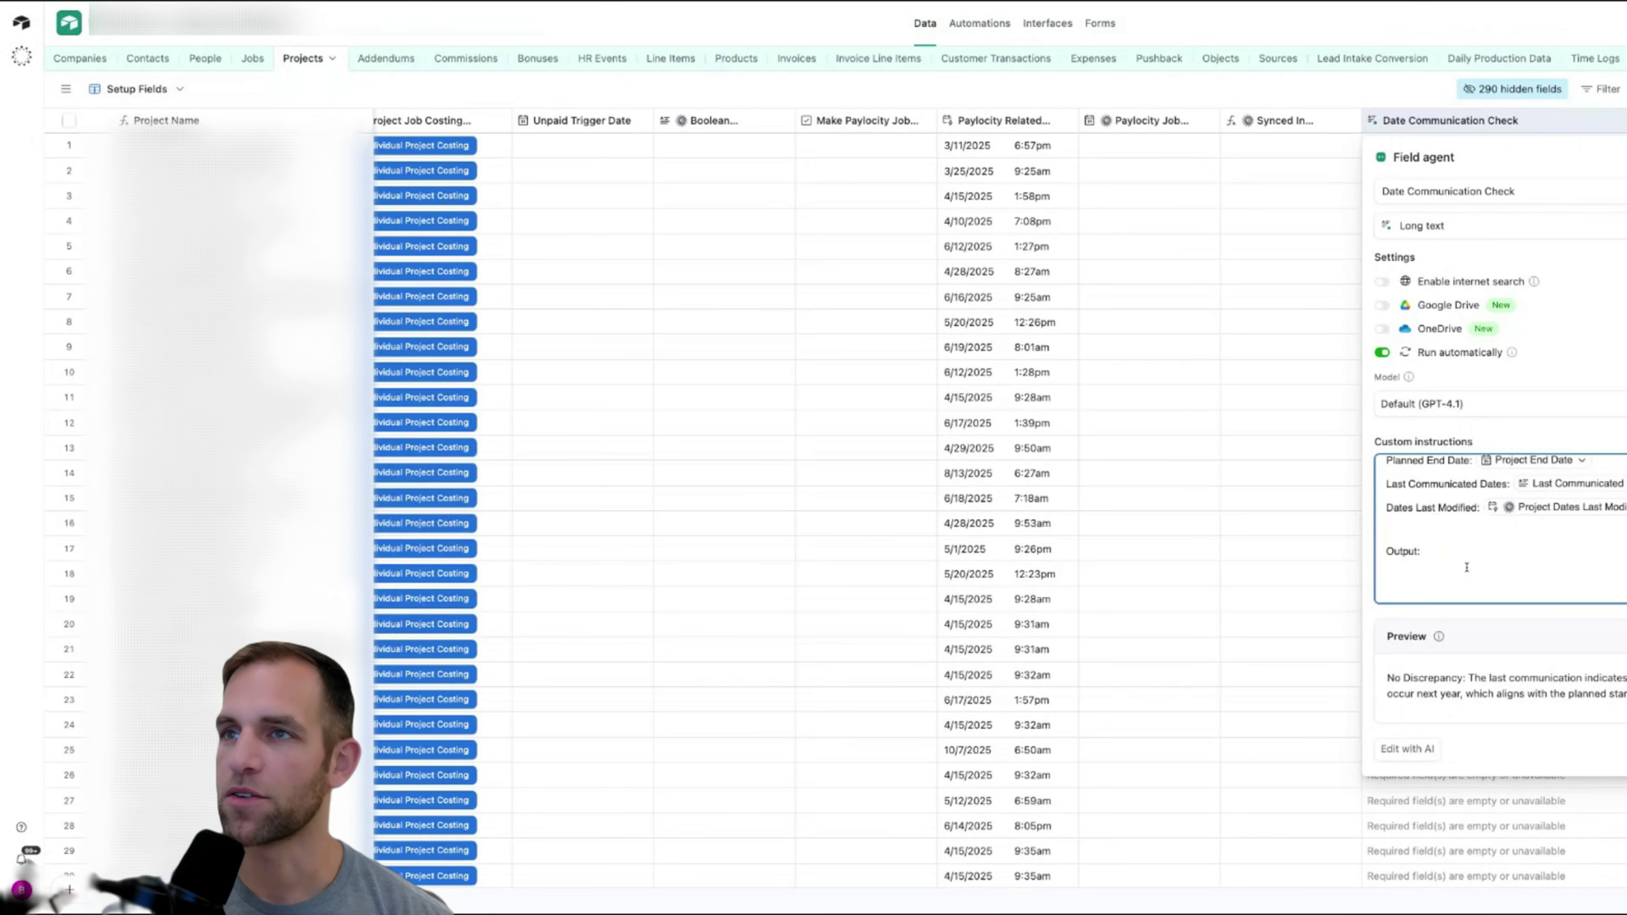
scroll(1466, 567, "up", 5)
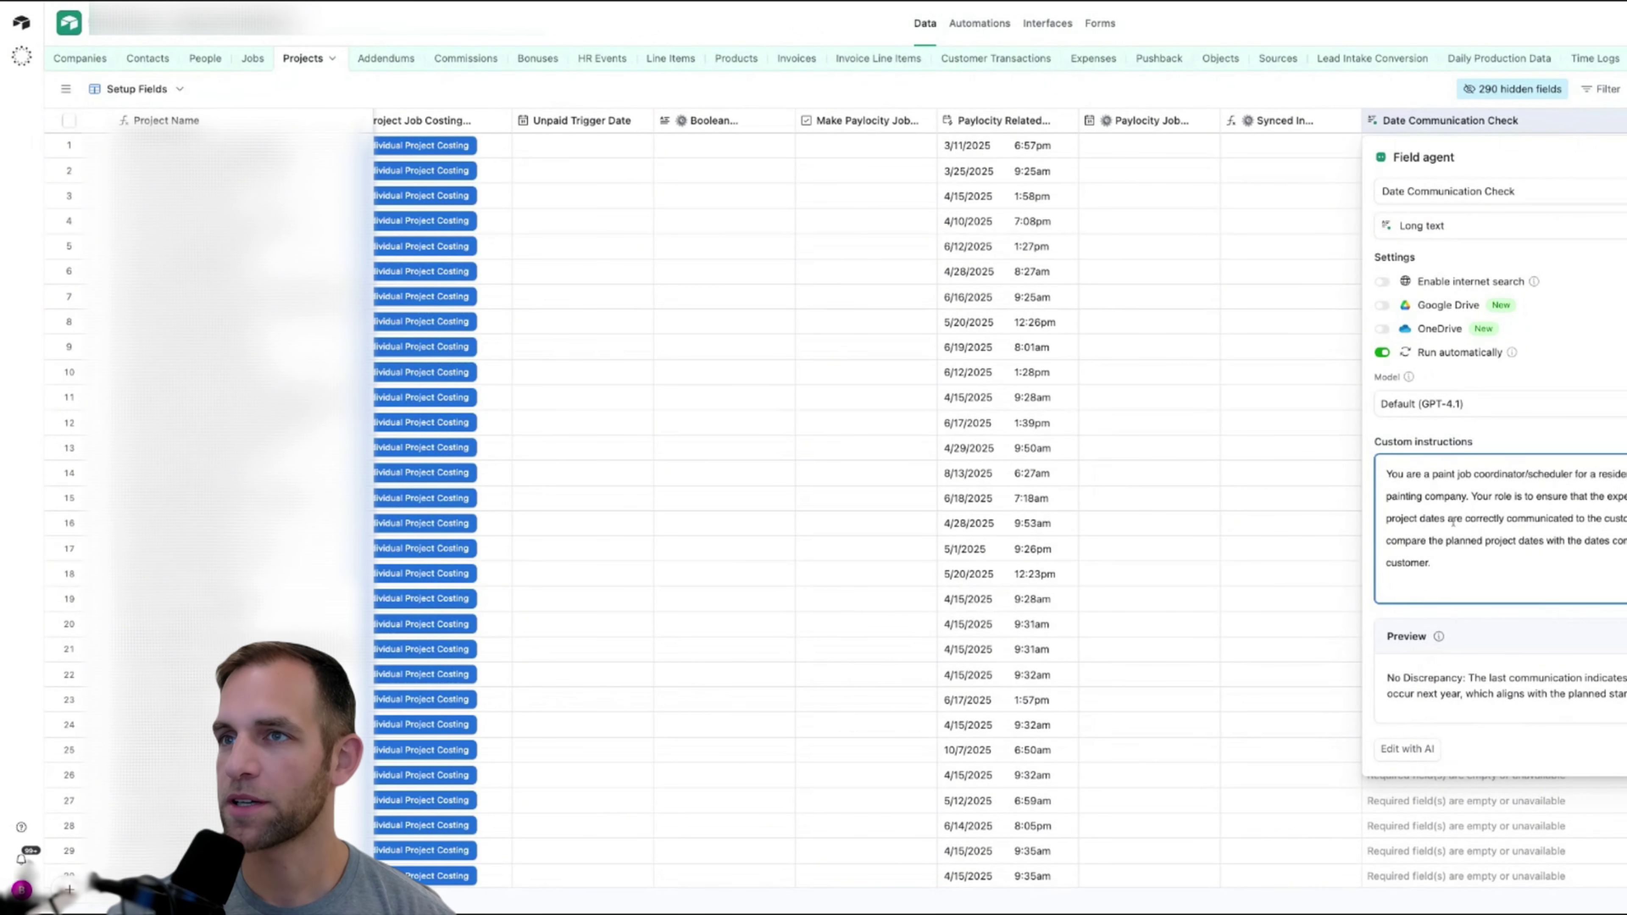
left_click_drag(1388, 472, 1479, 526)
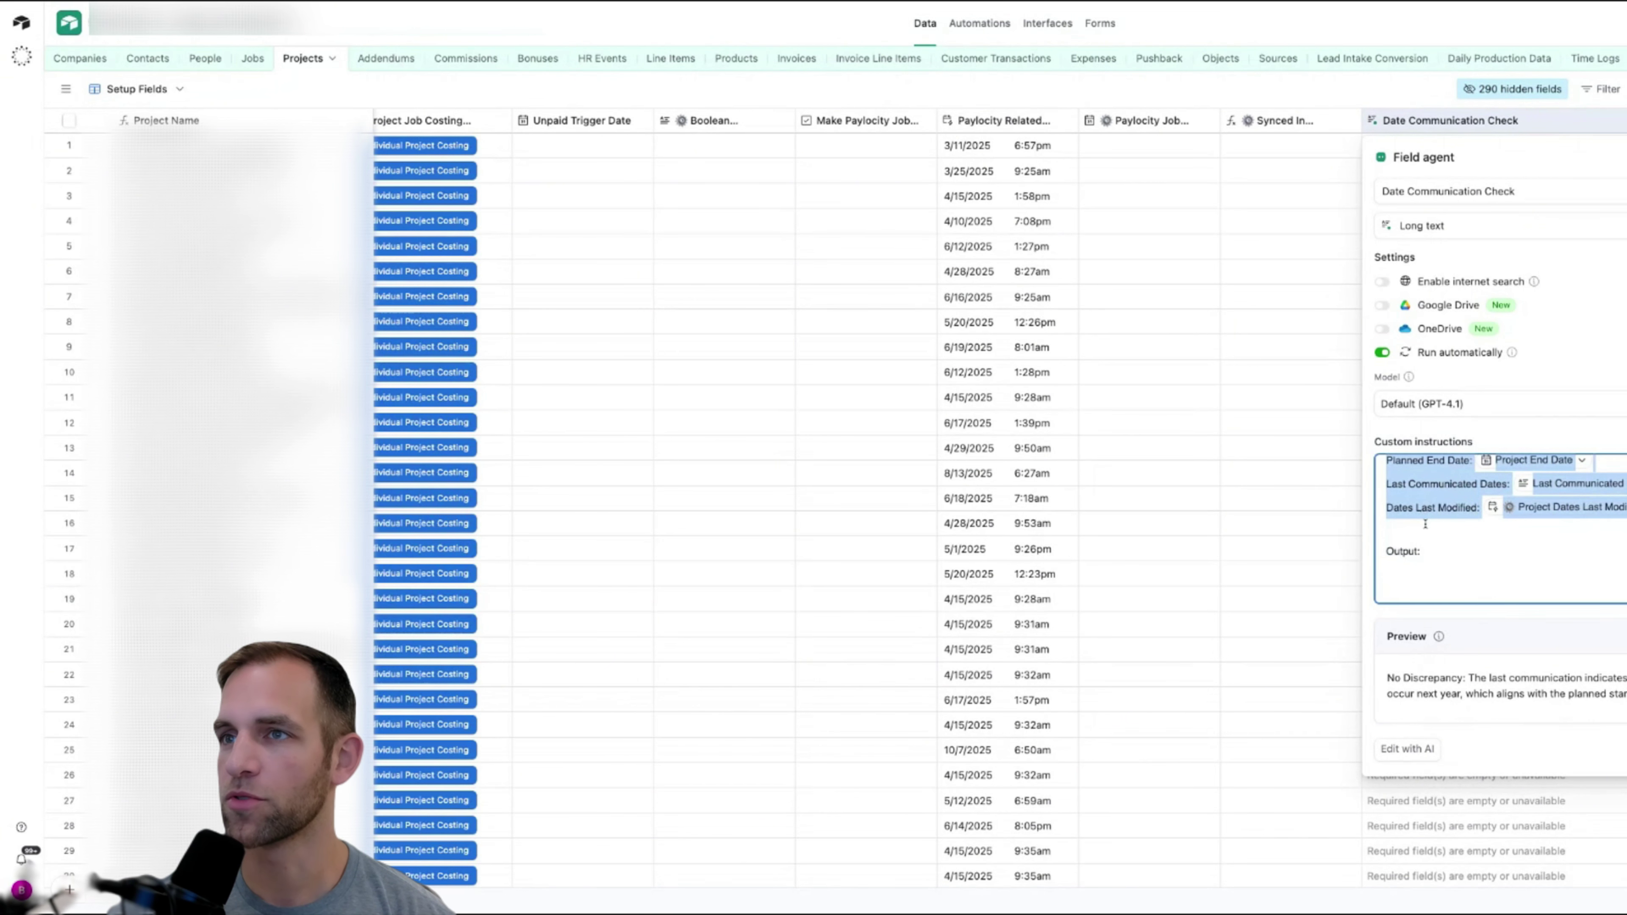
scroll(1425, 524, "up", 10)
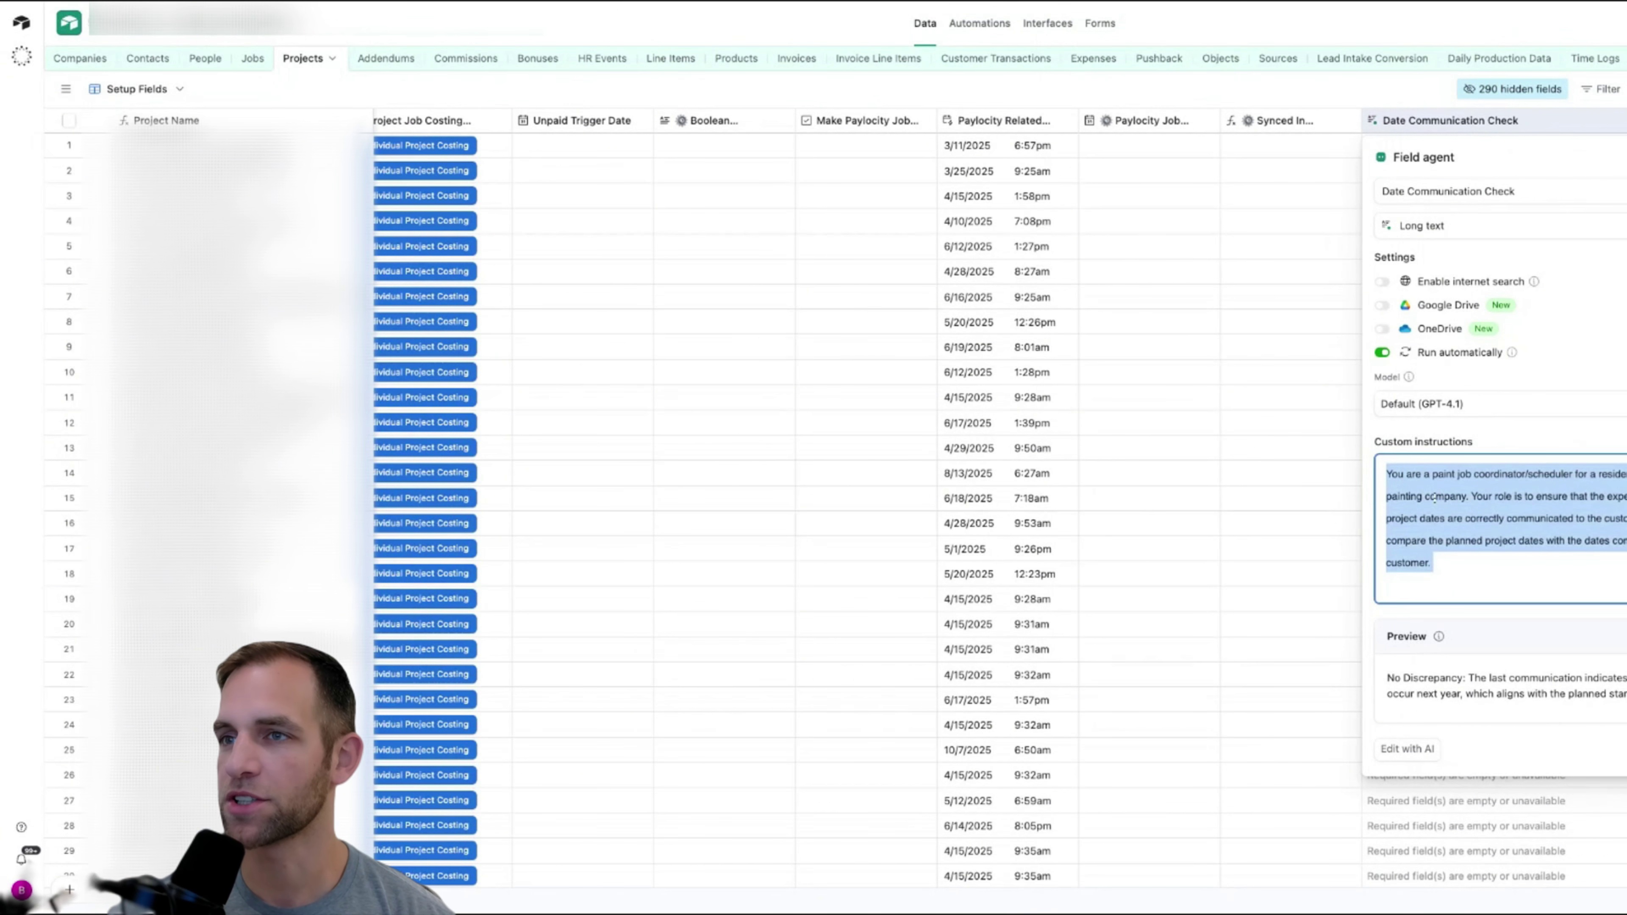
Close the Date Communication Check field configuration without changes and return to the base's interfaces.
key("Escape")
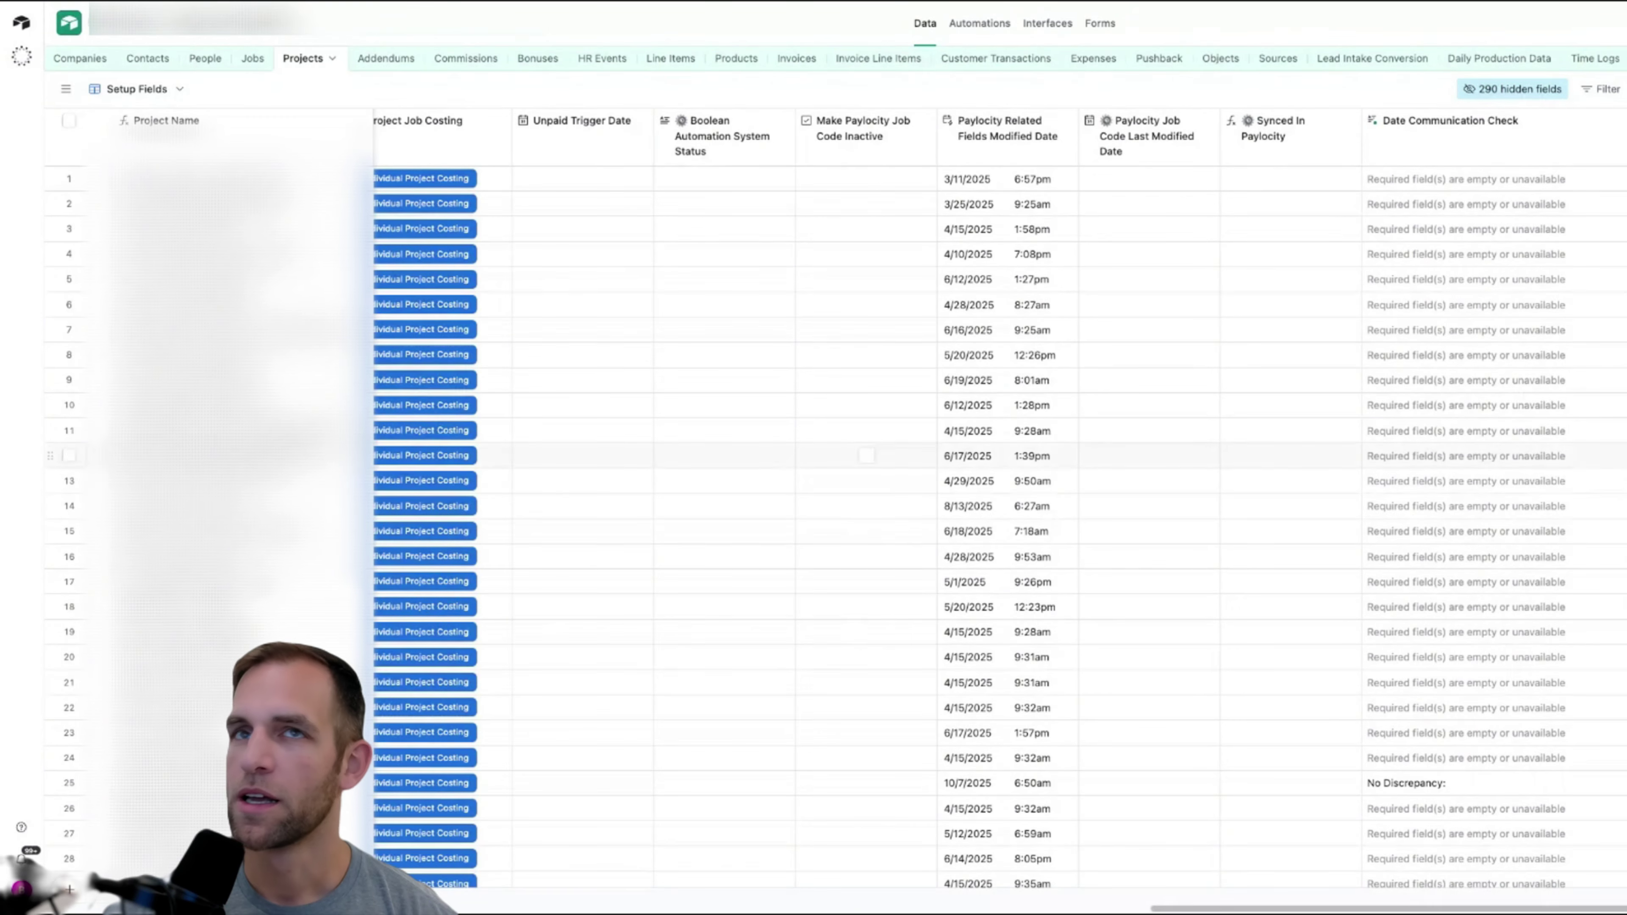
left_click(1047, 24)
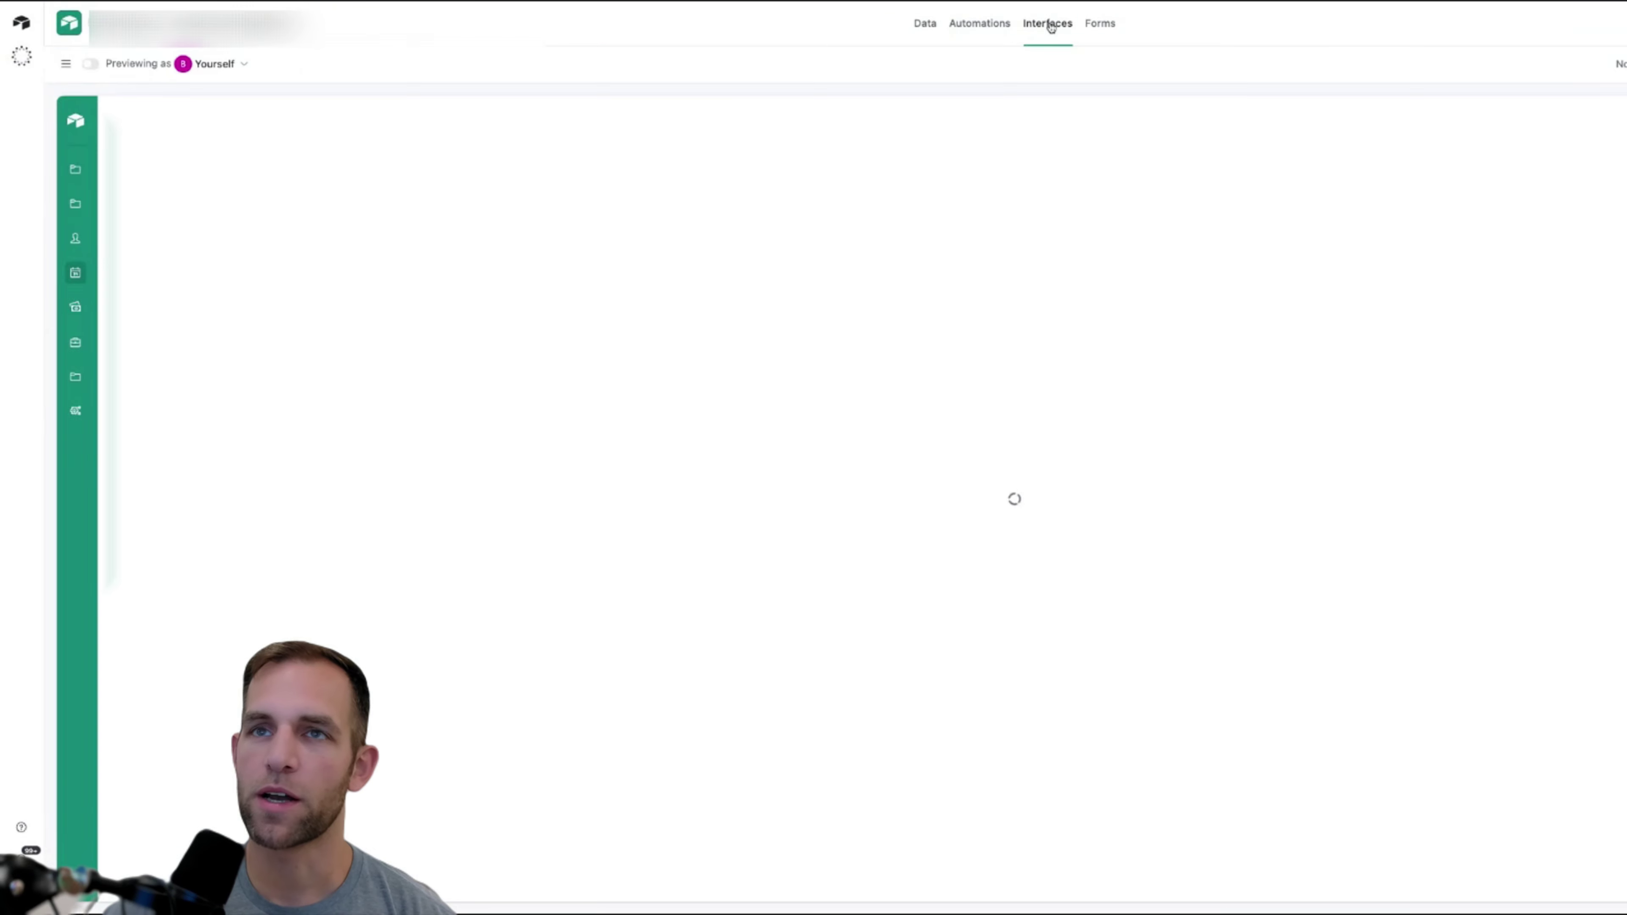